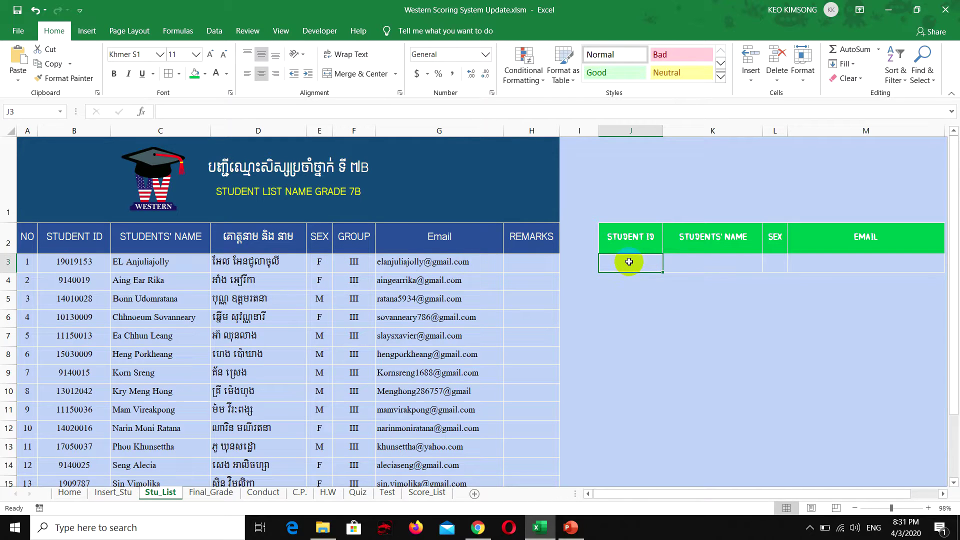
{"action": "left_click", "coordinate": [693, 262]}
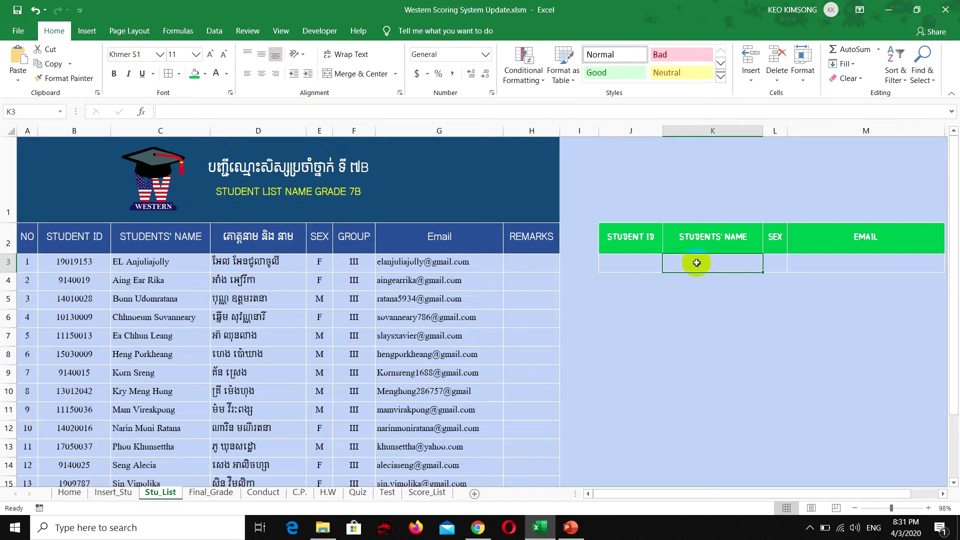
{"action": "left_click", "coordinate": [776, 264]}
{"action": "left_click", "coordinate": [828, 263]}
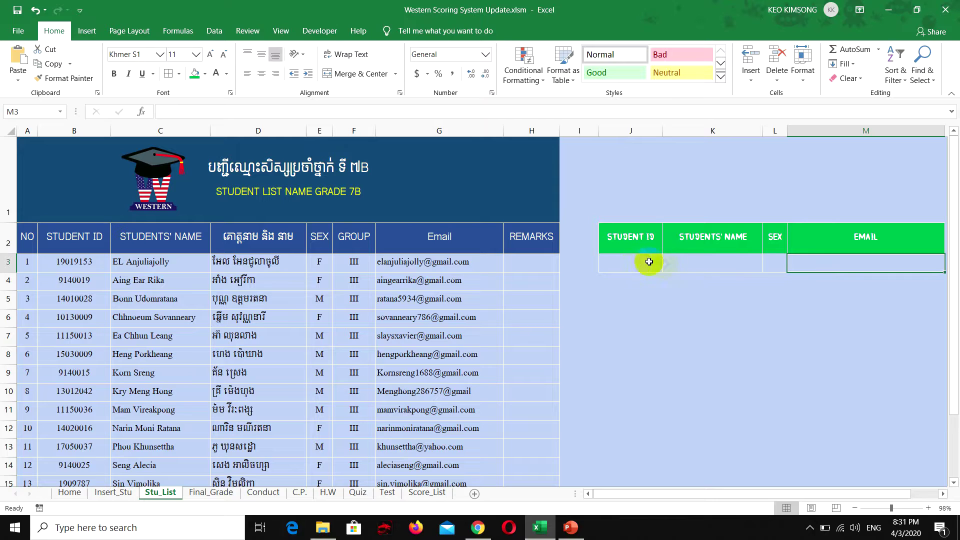
{"action": "left_click", "coordinate": [690, 267]}
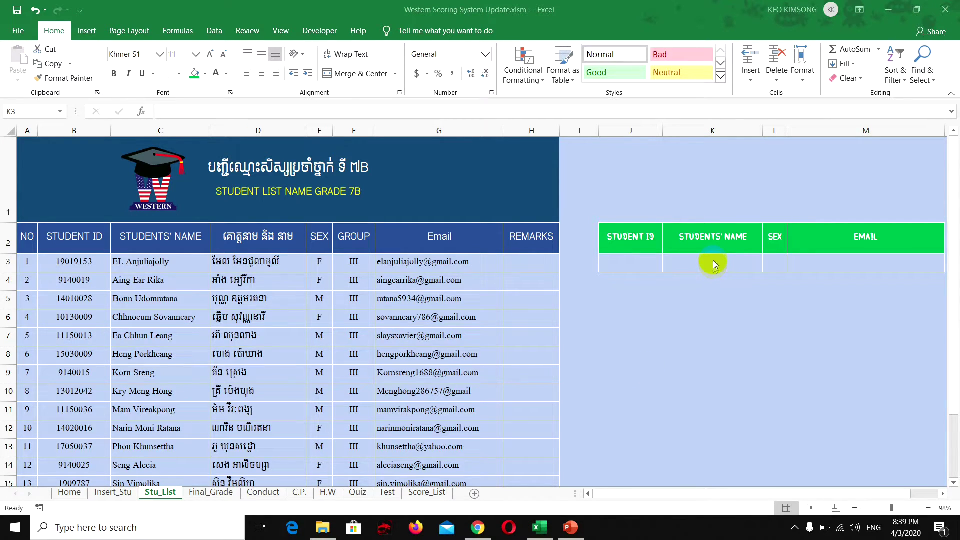
Start a VLOOKUP formula in K3 under STUDENTS' NAME, with the absolute reference $J$3 as the lookup value.
{"action": "left_click", "coordinate": [714, 265]}
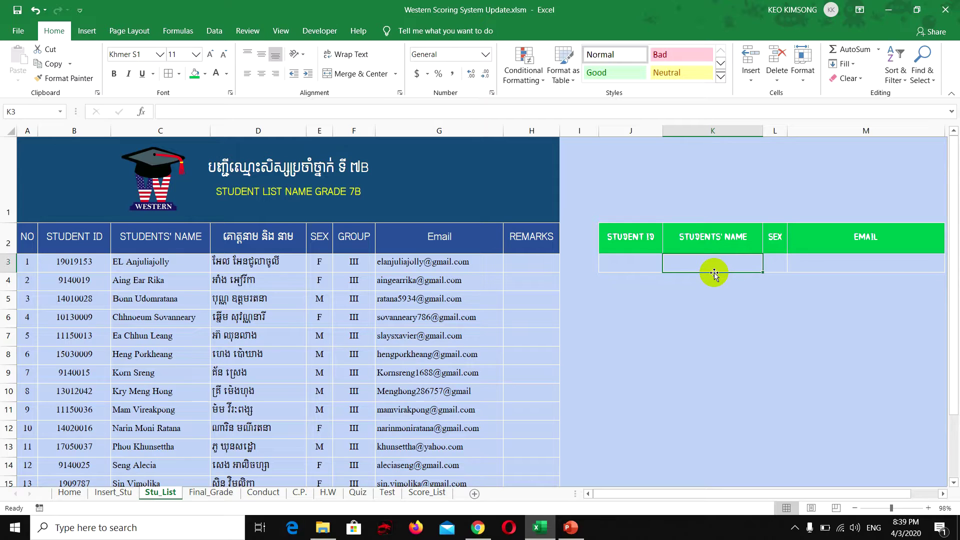
{"action": "type", "text": "="}
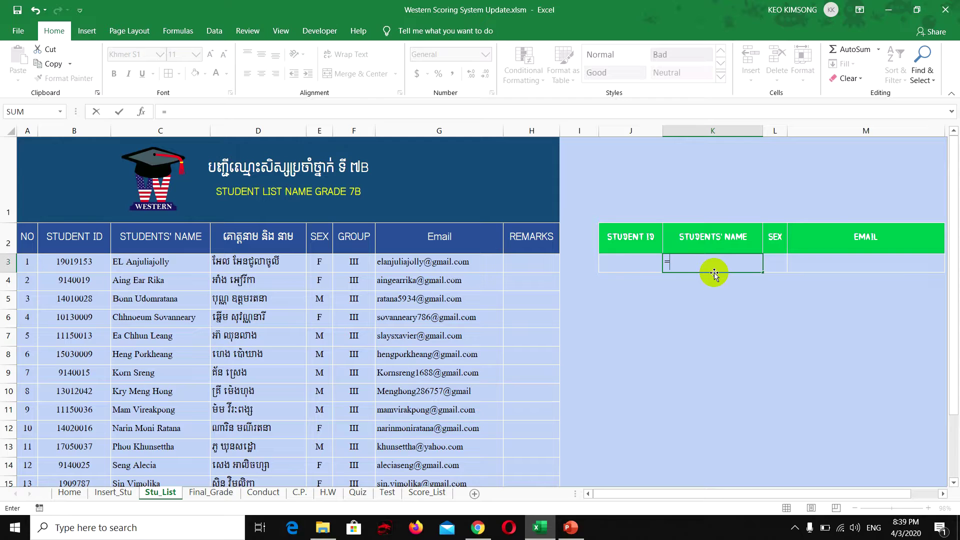
{"action": "type", "text": "v"}
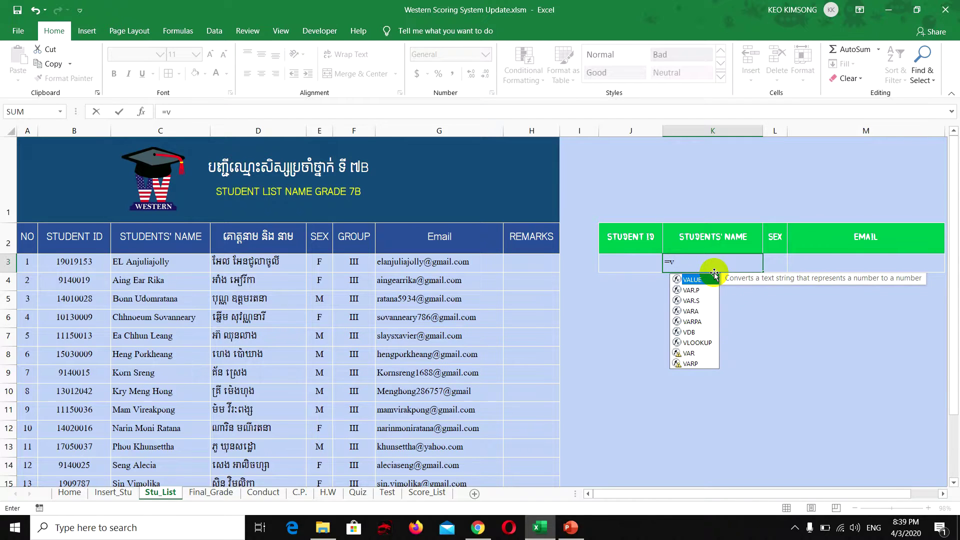
{"action": "type", "text": "l"}
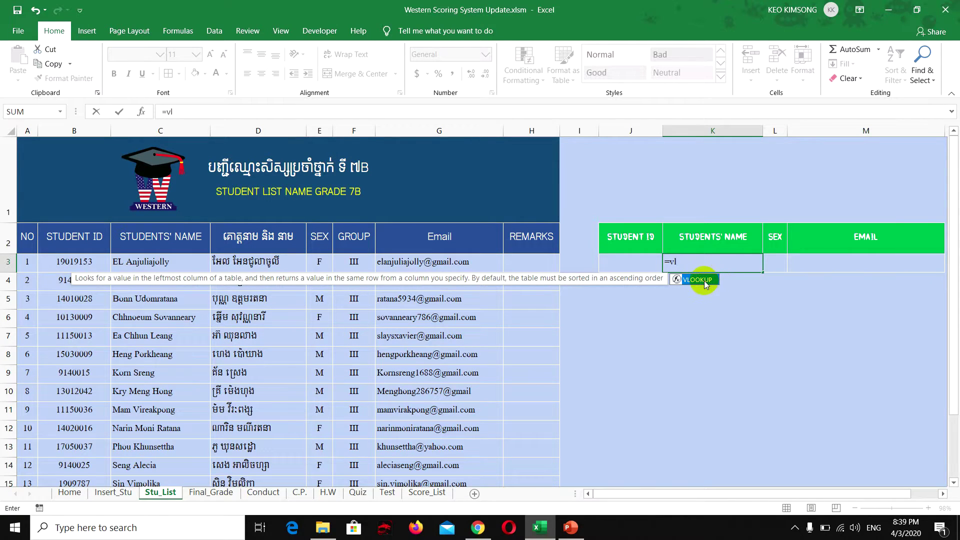
{"action": "double_click", "coordinate": [706, 284]}
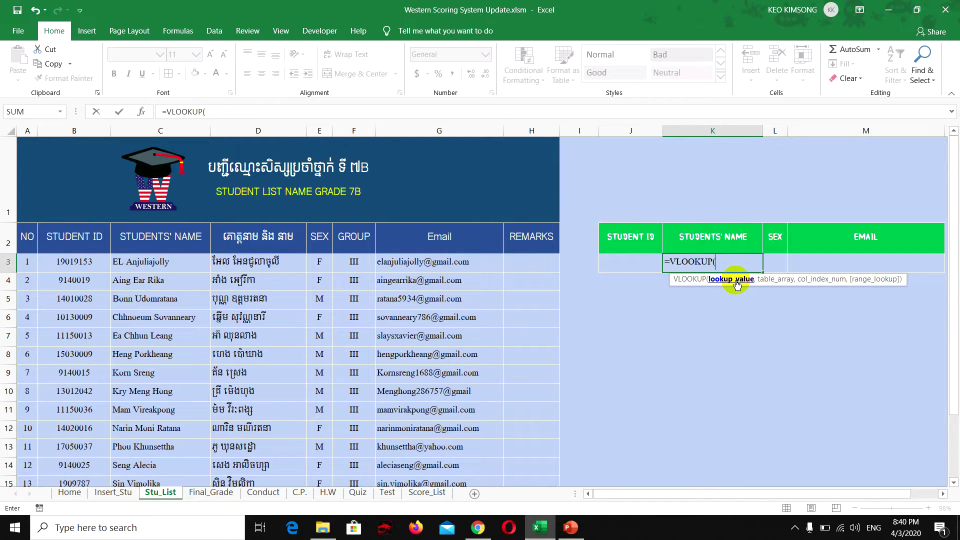
{"action": "left_click", "coordinate": [629, 263]}
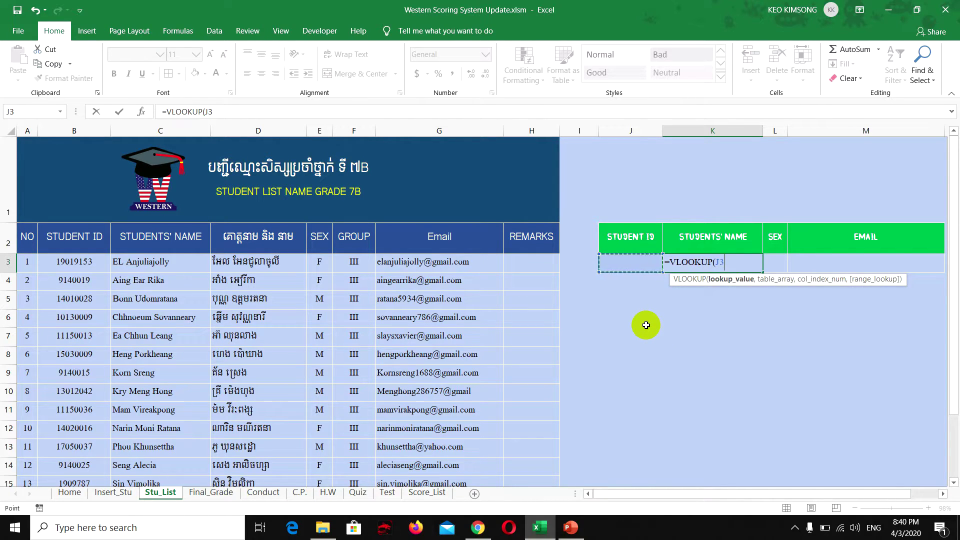
{"action": "key", "text": "F4"}
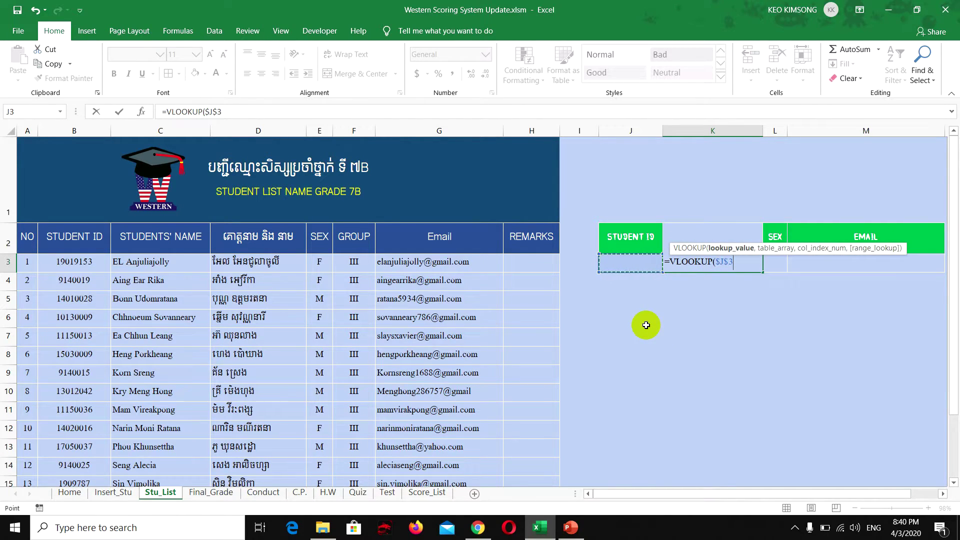
{"action": "type", "text": ","}
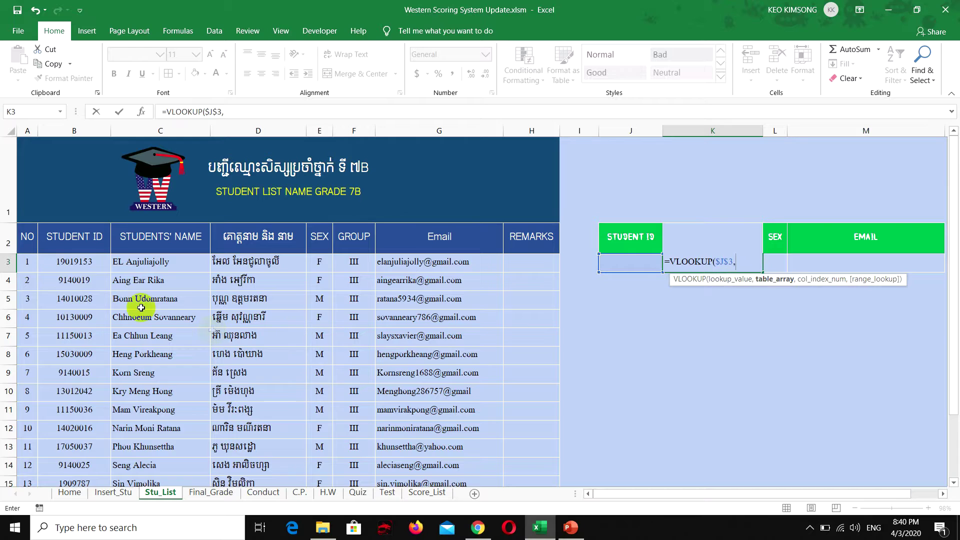
Set the VLOOKUP's table array to the student list range B3:G21.
{"action": "left_click", "coordinate": [63, 262]}
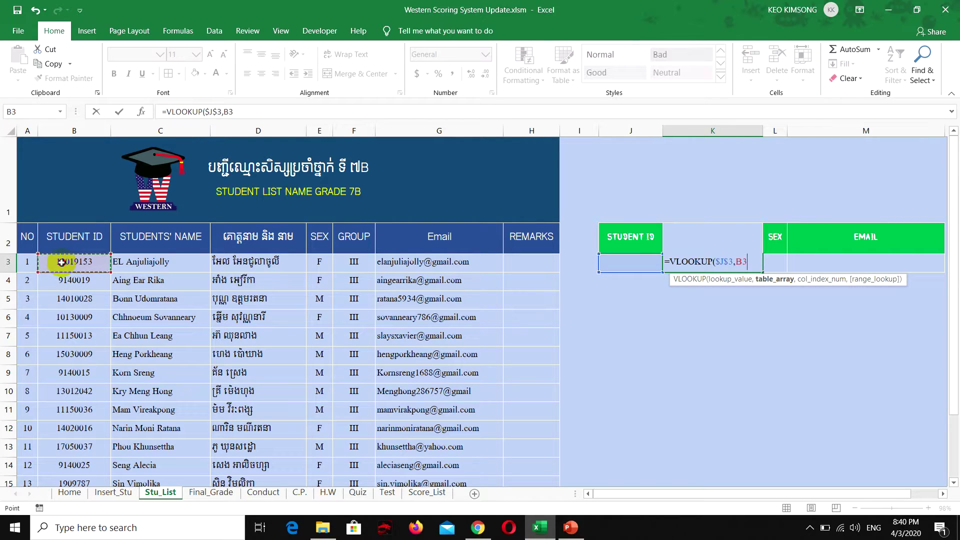
{"action": "left_click_drag", "start_coordinate": [63, 262], "coordinate": [448, 446]}
{"action": "scroll", "coordinate": [636, 324], "scroll_direction": "up", "scroll_amount": 2}
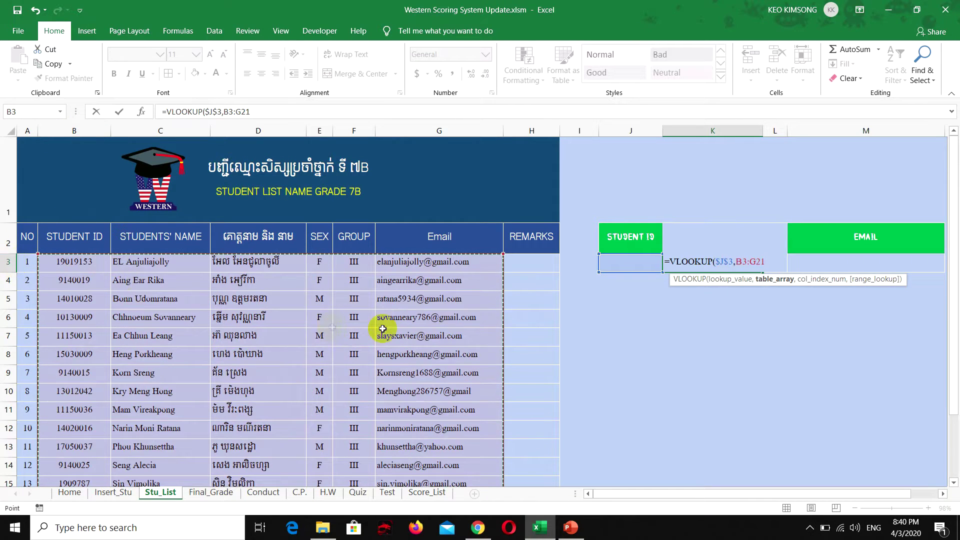
{"action": "scroll", "coordinate": [422, 312], "scroll_direction": "down", "scroll_amount": 4}
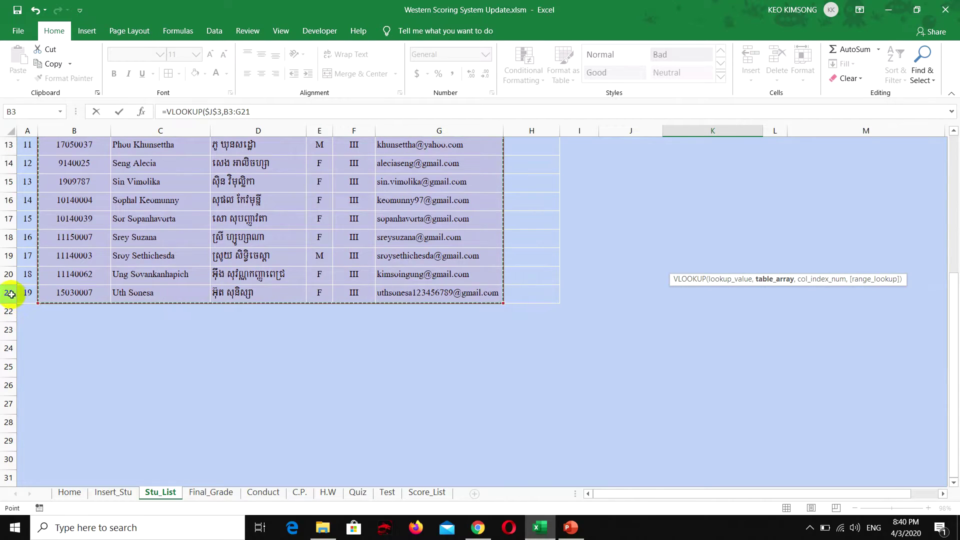
{"action": "scroll", "coordinate": [517, 285], "scroll_direction": "up", "scroll_amount": 4}
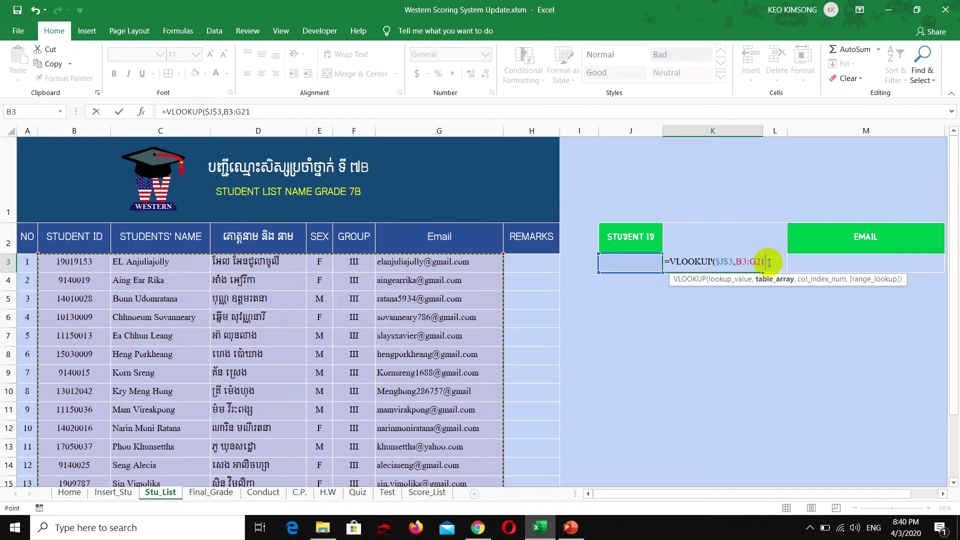
{"action": "type", "text": ","}
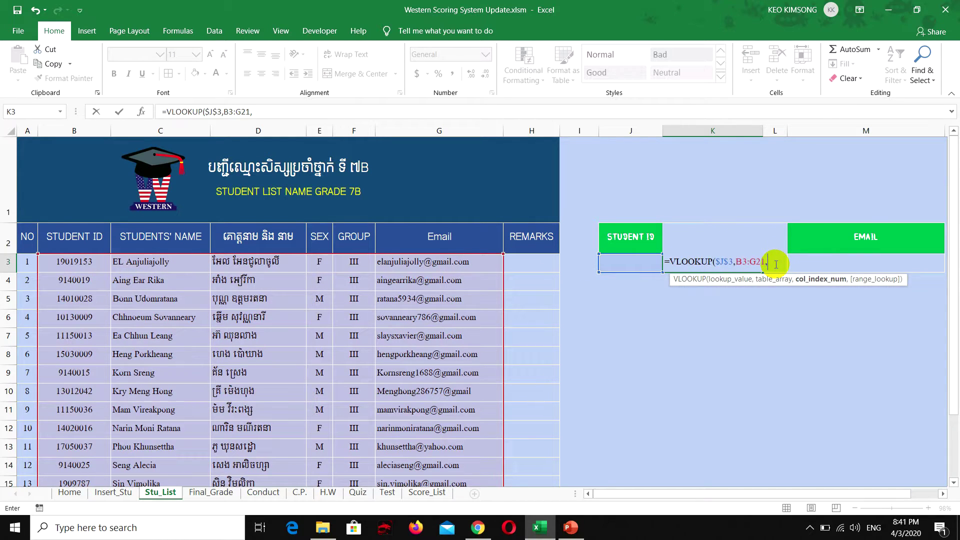
Complete the K3 VLOOKUP formula with column index 2 and FALSE for an exact match.
{"action": "type", "text": "2"}
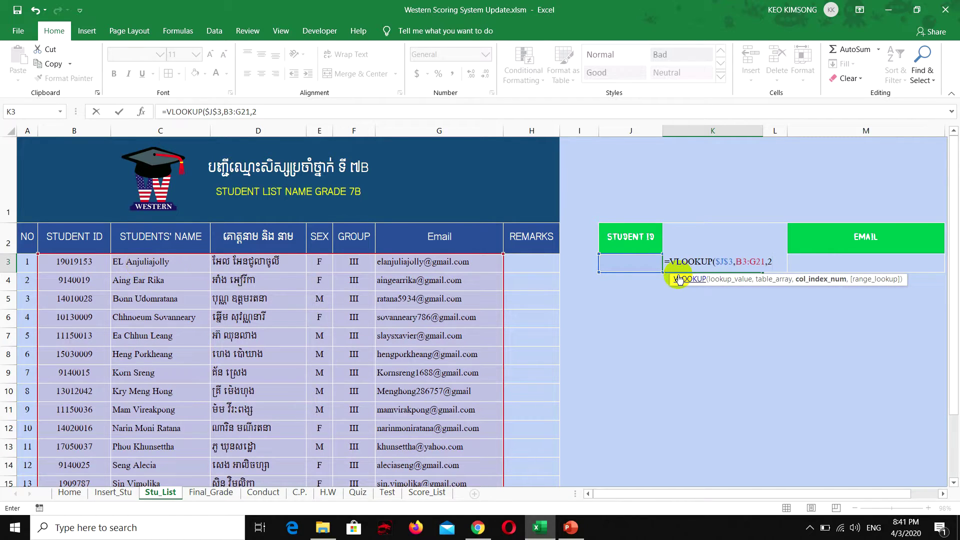
{"action": "type", "text": ","}
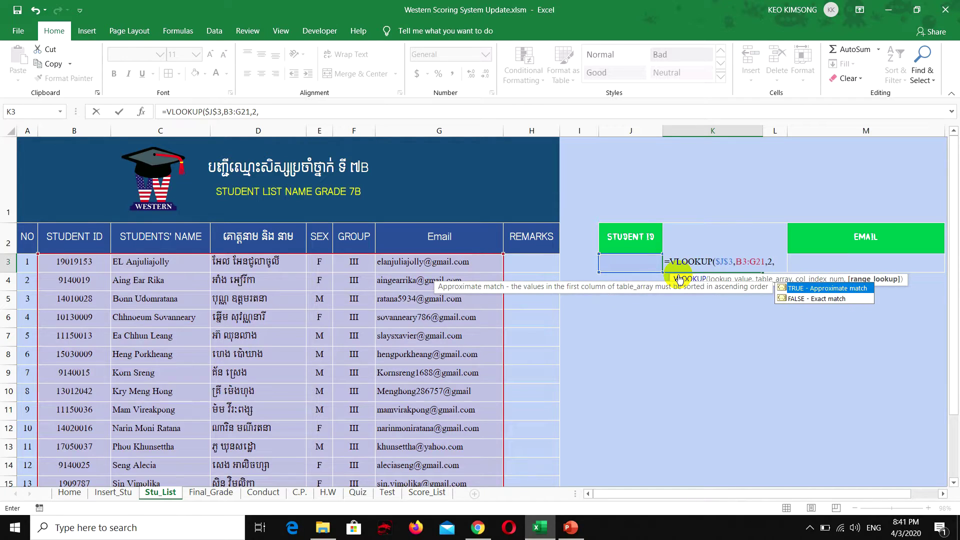
{"action": "double_click", "coordinate": [802, 299]}
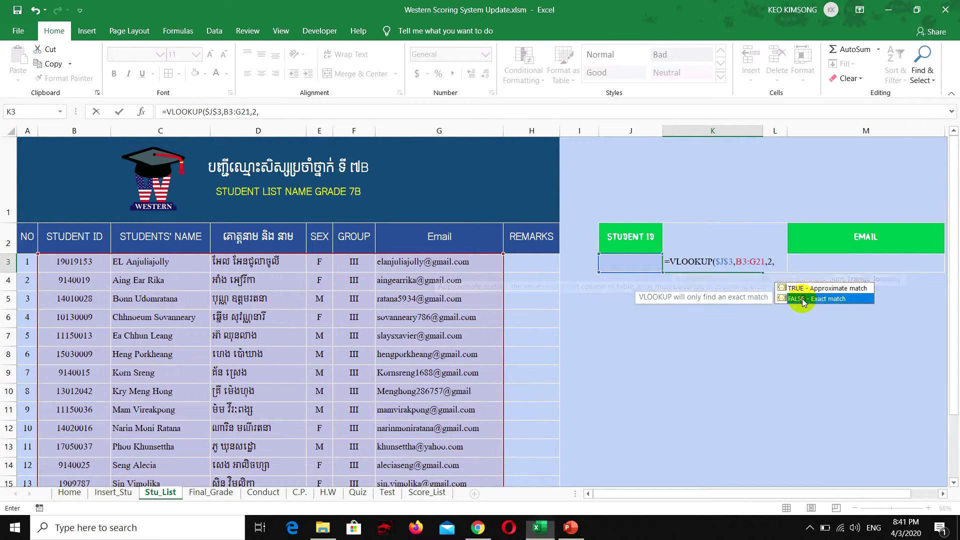
{"action": "type", "text": ")"}
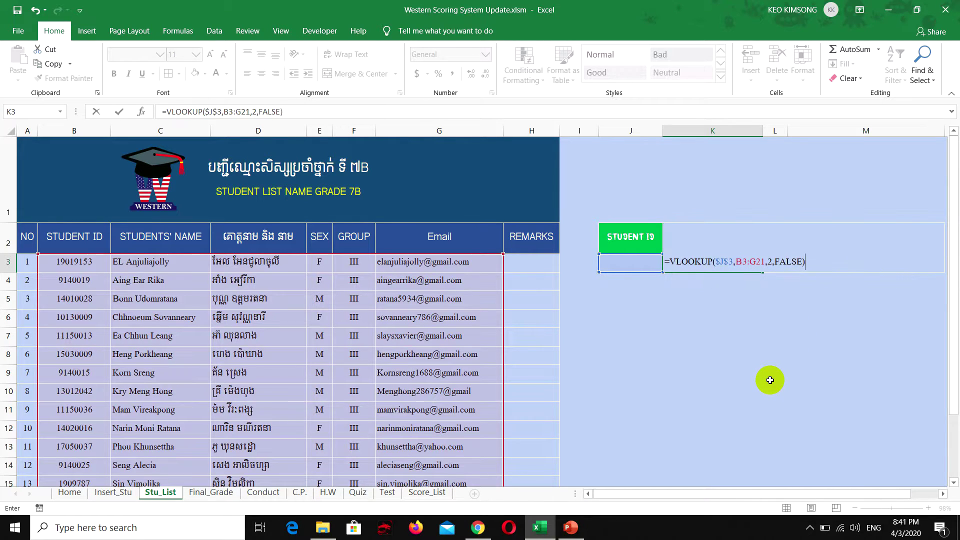
{"action": "key", "text": "Up"}
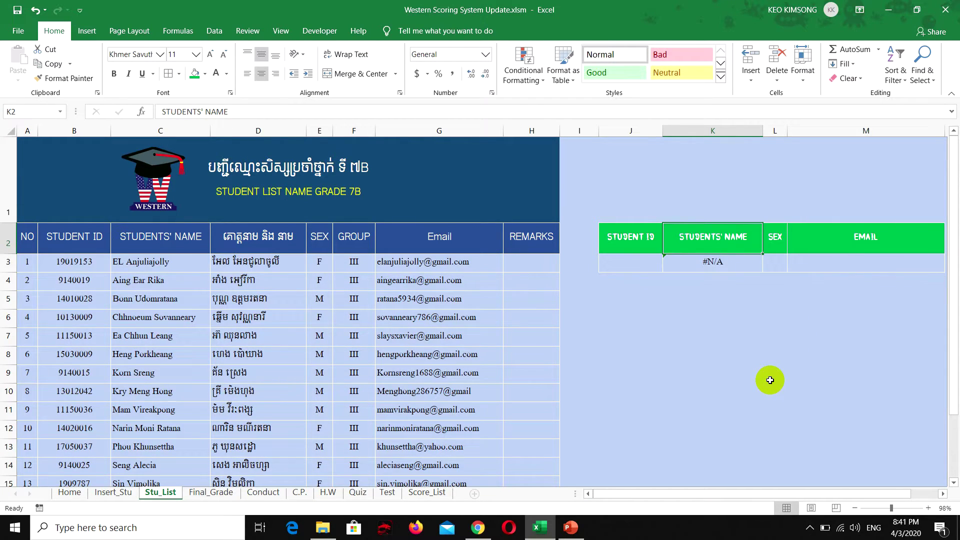
Copy the student ID in B5 into the lookup cell J3 and check the name formula in K3.
{"action": "left_click", "coordinate": [728, 268]}
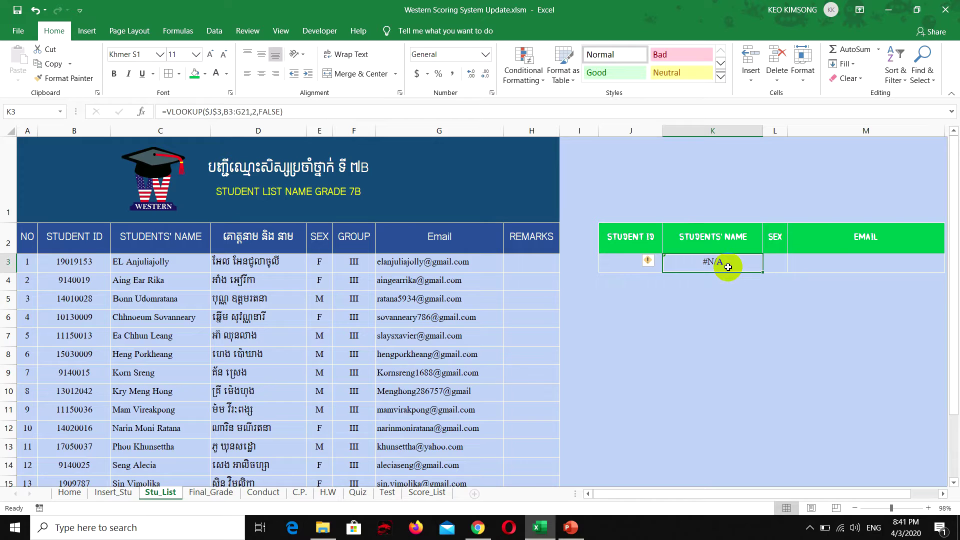
{"action": "left_click", "coordinate": [615, 259]}
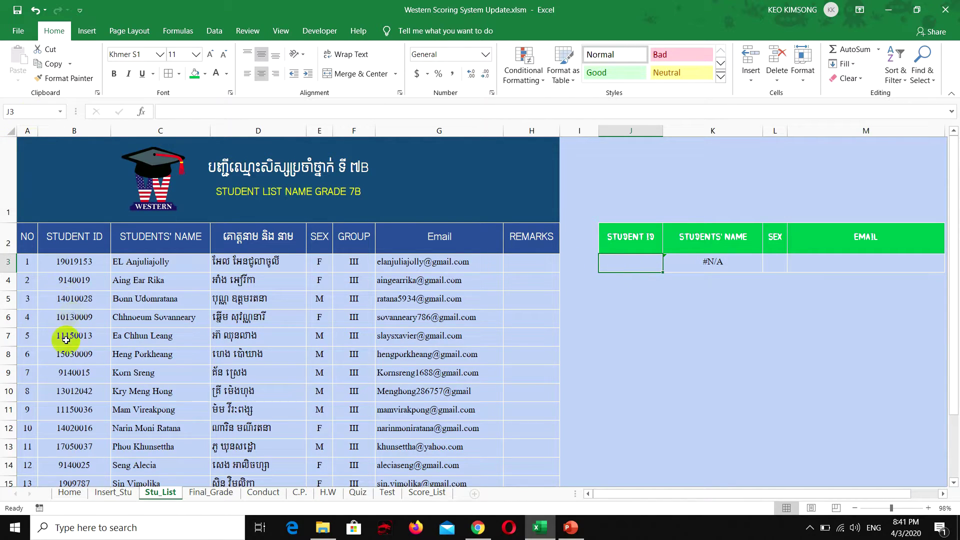
{"action": "right_click", "coordinate": [74, 299]}
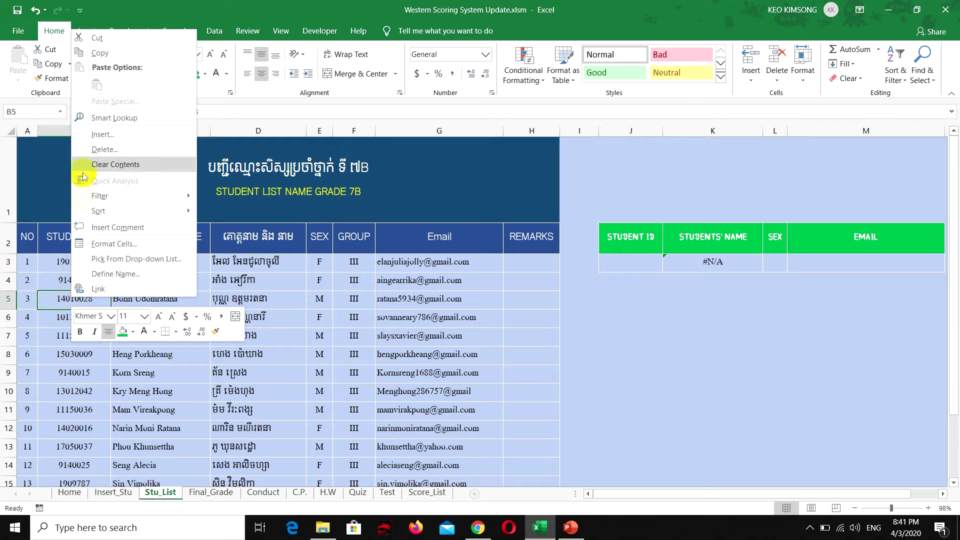
{"action": "left_click", "coordinate": [100, 53]}
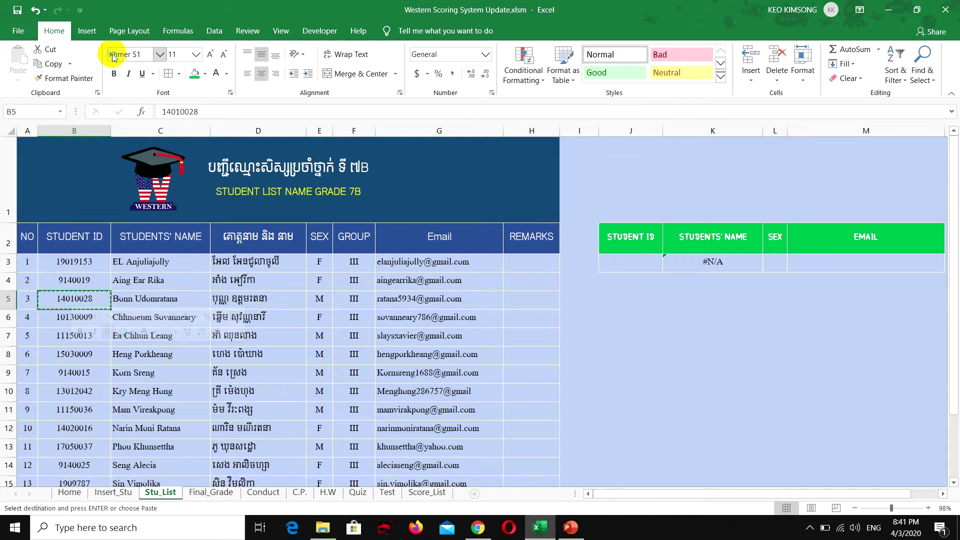
{"action": "right_click", "coordinate": [620, 265]}
{"action": "left_click", "coordinate": [644, 300]}
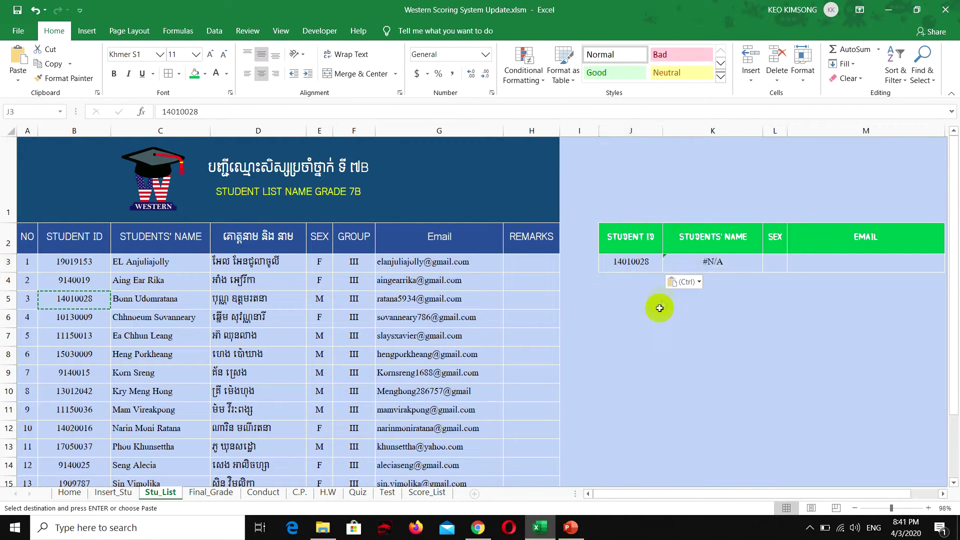
{"action": "left_click", "coordinate": [709, 264]}
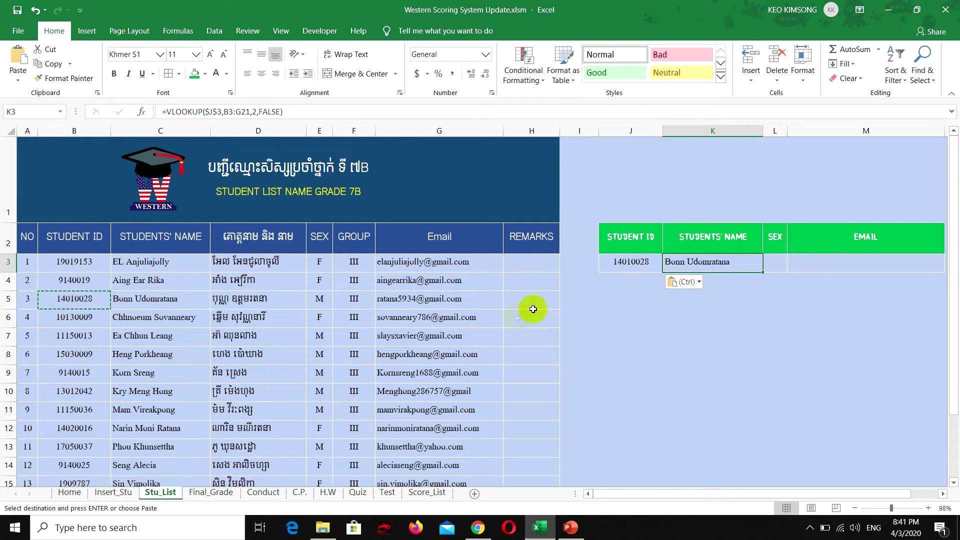
Make the table array in K3's VLOOKUP formula absolute as $B$3:$G$21.
{"action": "left_click", "coordinate": [655, 263]}
{"action": "left_click", "coordinate": [700, 262]}
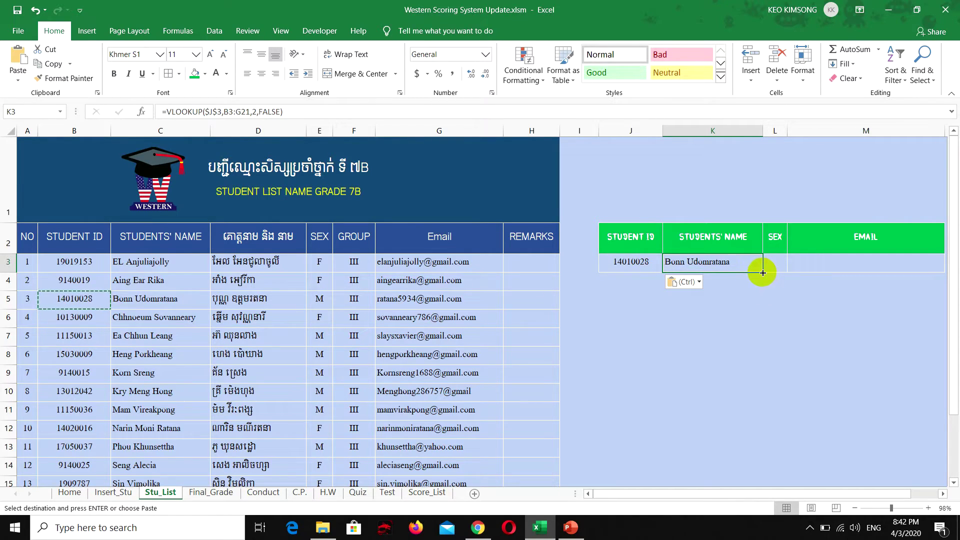
{"action": "double_click", "coordinate": [725, 262]}
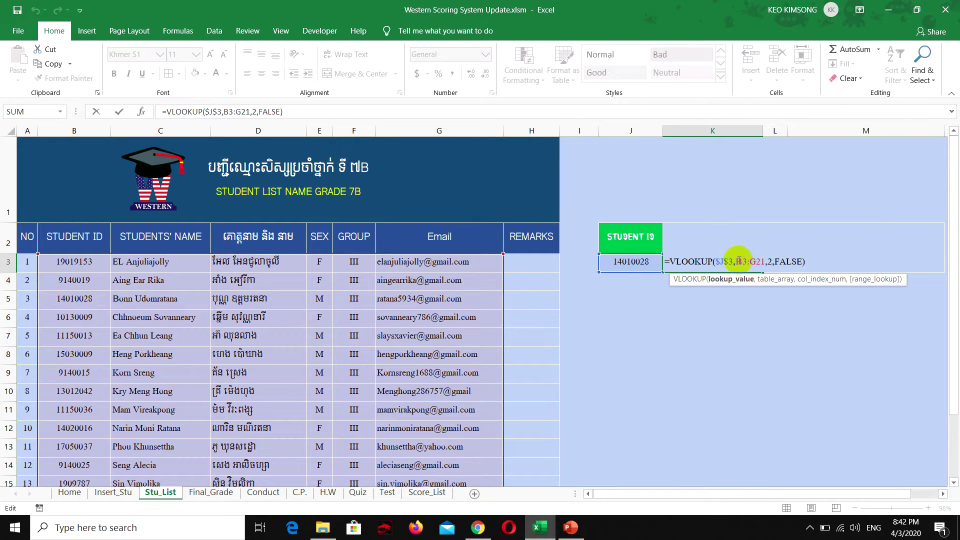
{"action": "left_click_drag", "start_coordinate": [739, 262], "coordinate": [765, 261]}
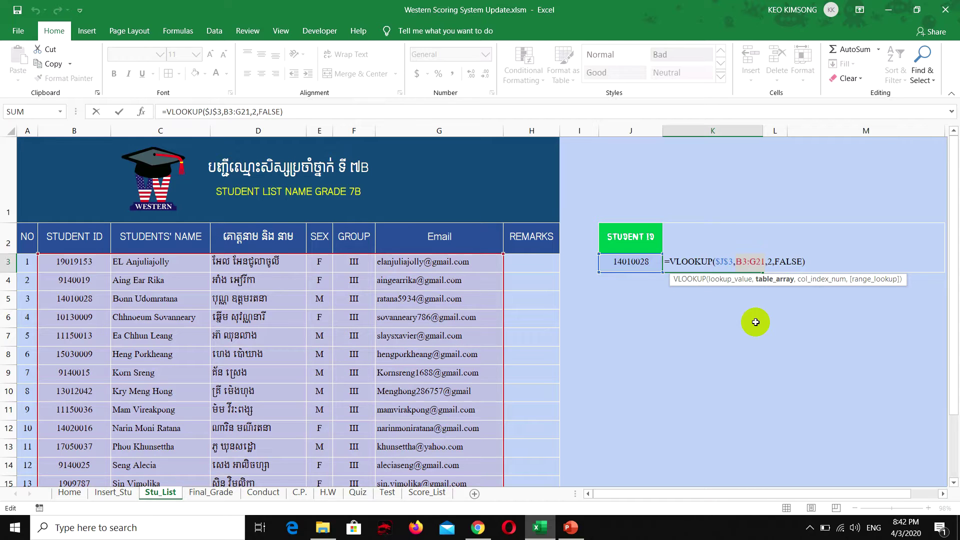
{"action": "key", "text": "F4"}
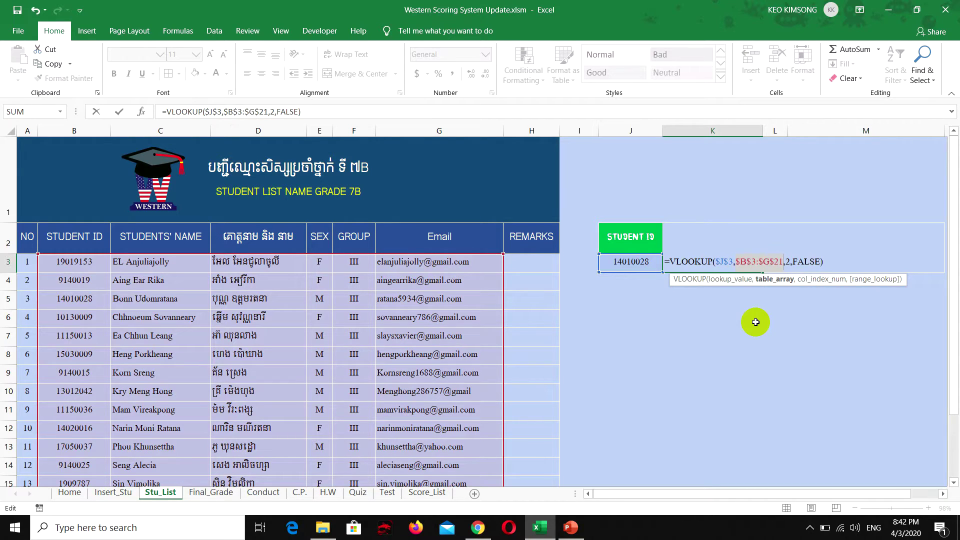
{"action": "key", "text": "Return"}
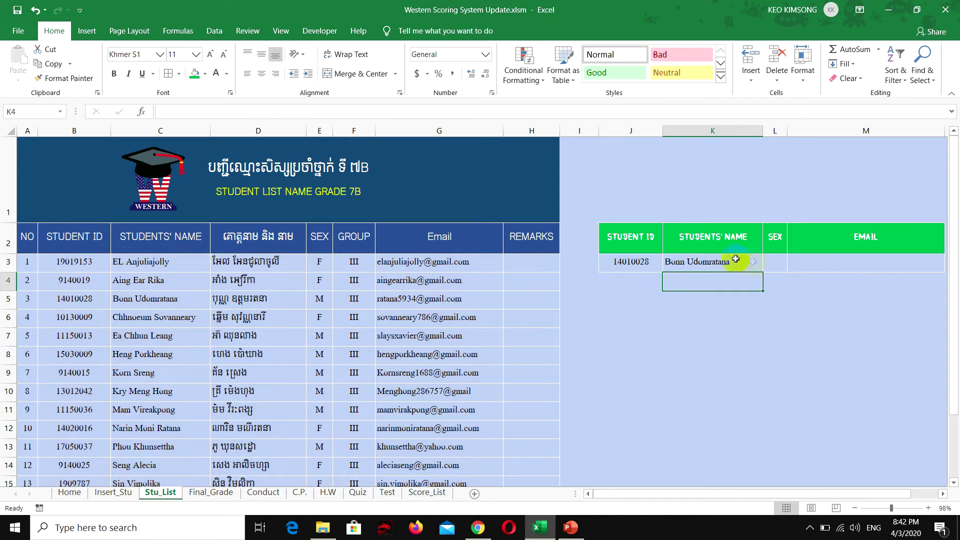
Fill the VLOOKUP formula from K3 across the SEX and EMAIL cells, L3 and M3.
{"action": "left_click", "coordinate": [740, 260]}
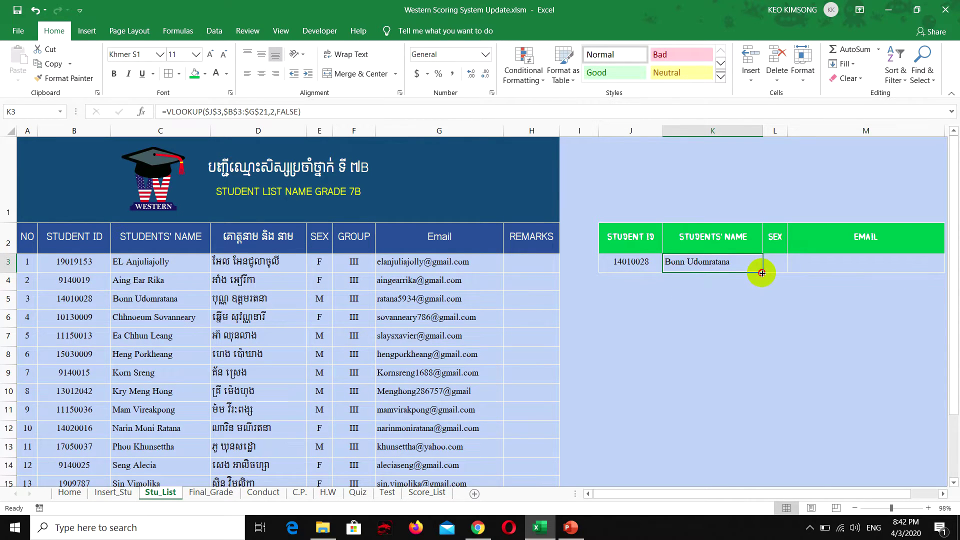
{"action": "left_click_drag", "start_coordinate": [762, 273], "coordinate": [917, 273]}
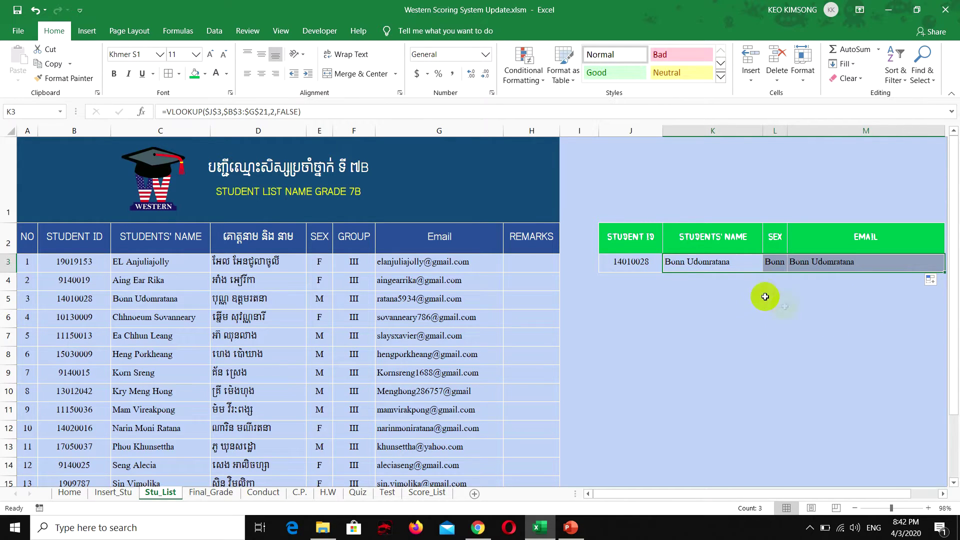
Set the column index to 4 in the VLOOKUP formula of the SEX cell L3.
{"action": "double_click", "coordinate": [775, 264]}
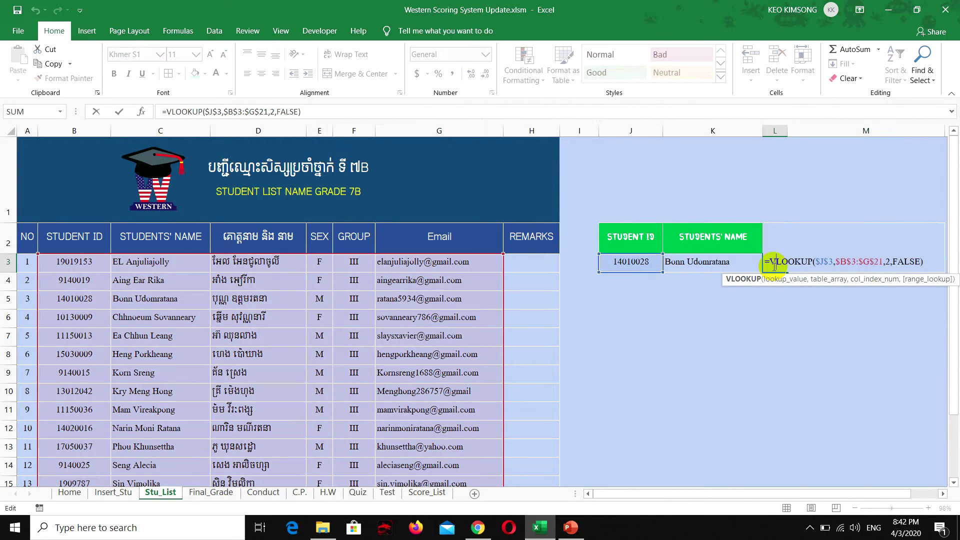
{"action": "left_click", "coordinate": [891, 261]}
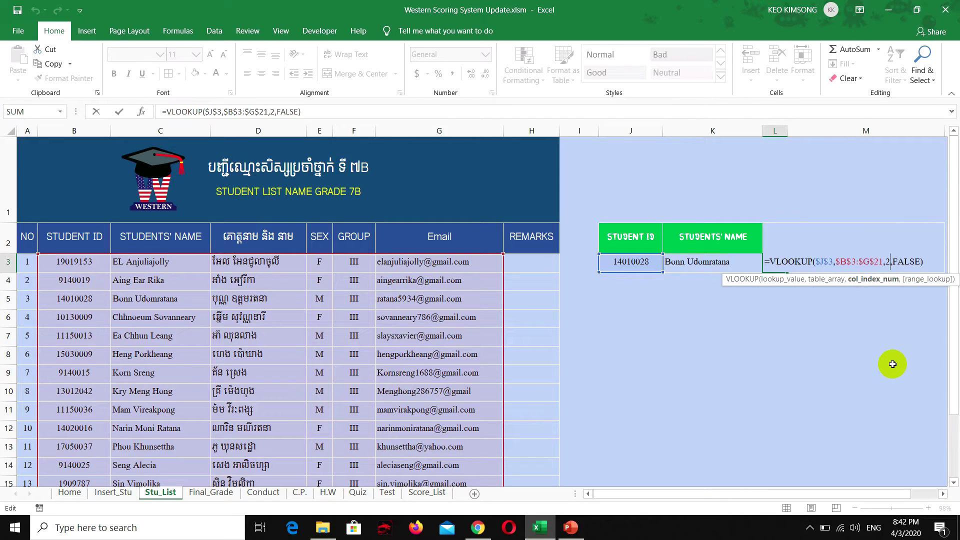
{"action": "key", "text": "BackSpace"}
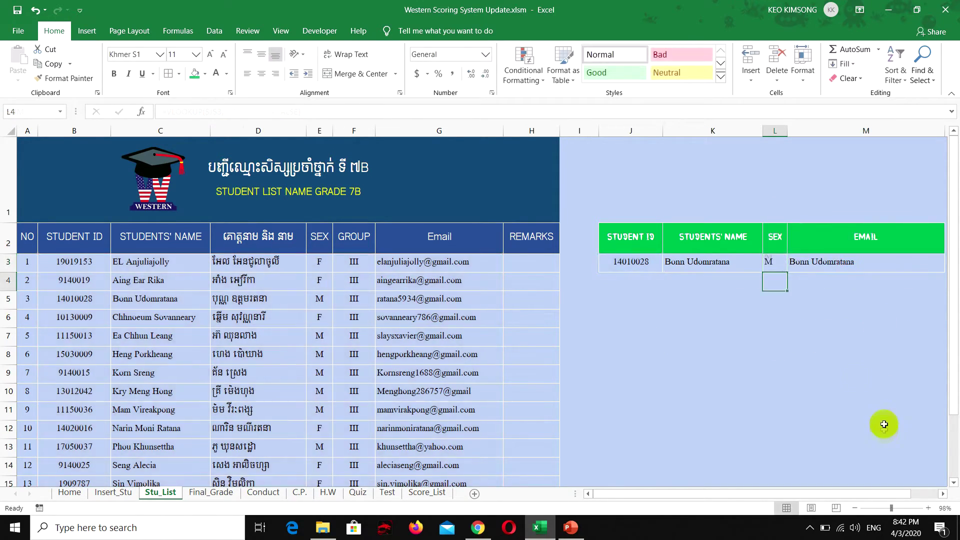
Center the SEX result in L3 both horizontally and vertically.
{"action": "left_click", "coordinate": [769, 266]}
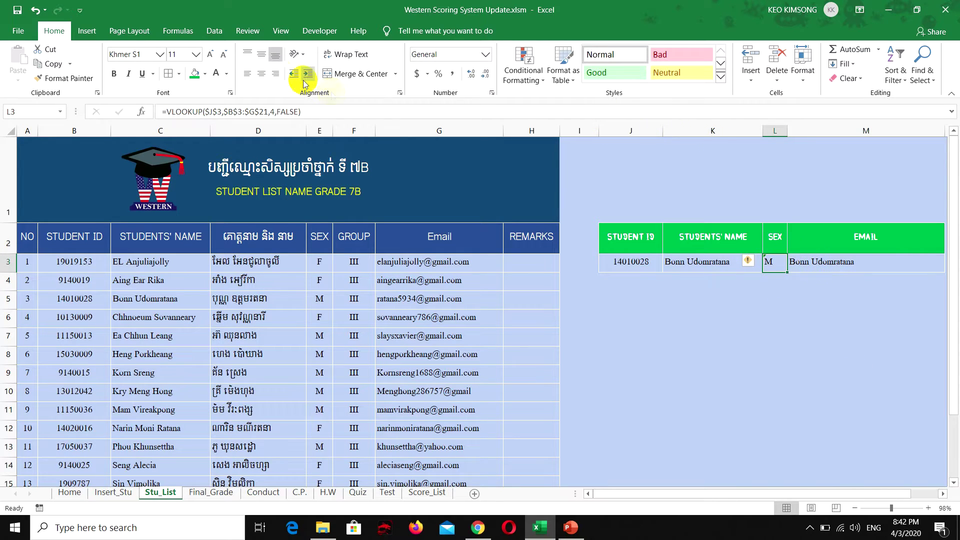
{"action": "left_click", "coordinate": [263, 76]}
{"action": "left_click", "coordinate": [261, 55]}
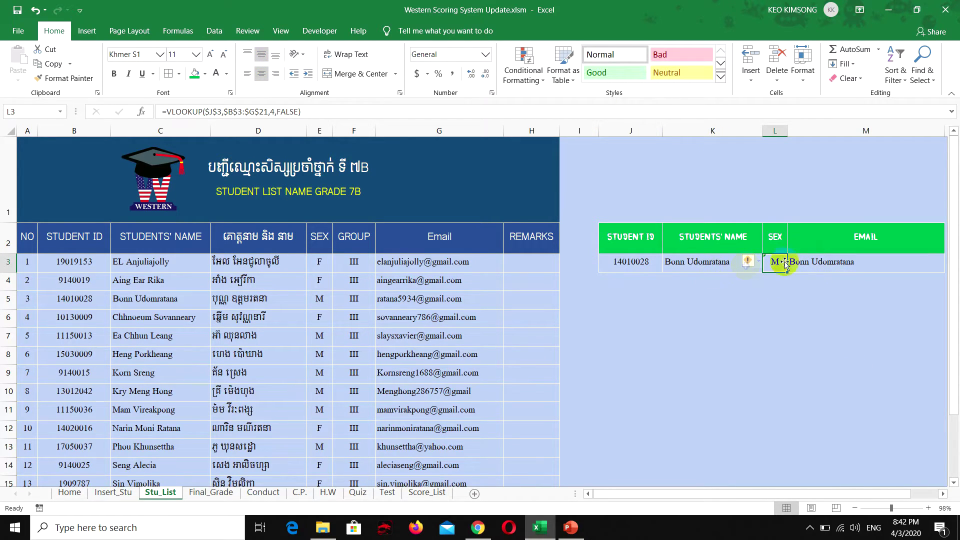
Set the column index to 6 in the VLOOKUP formula of the EMAIL cell M3.
{"action": "left_click", "coordinate": [810, 266]}
{"action": "double_click", "coordinate": [818, 264]}
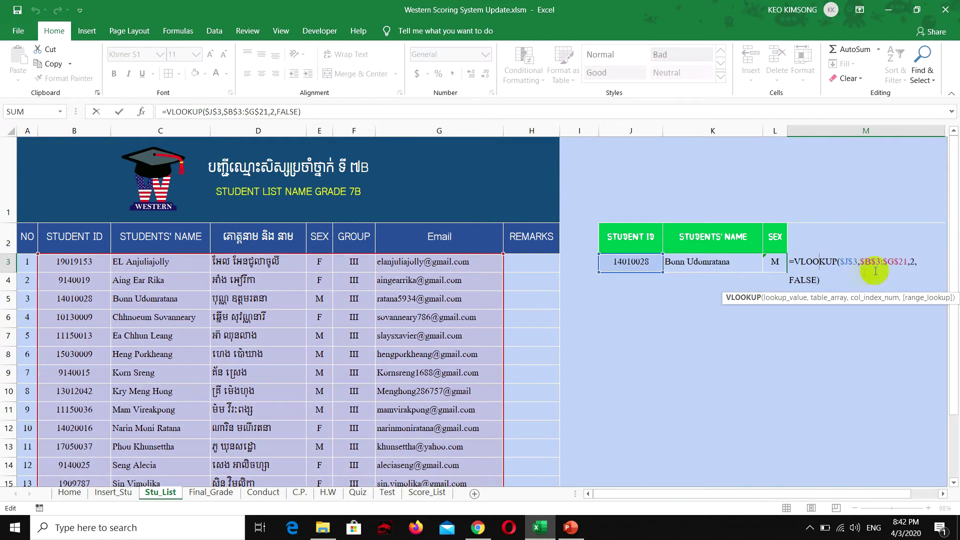
{"action": "left_click", "coordinate": [915, 262]}
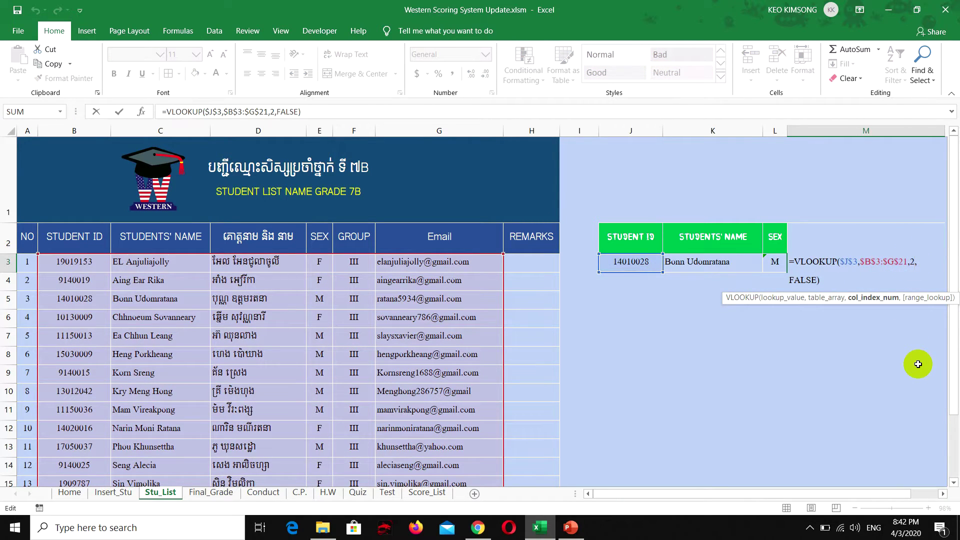
{"action": "key", "text": "BackSpace"}
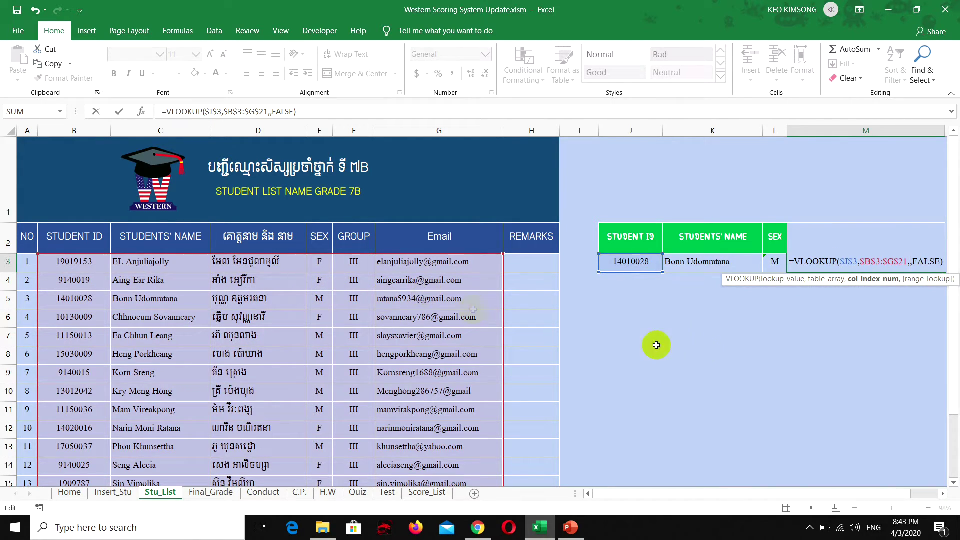
{"action": "type", "text": "6"}
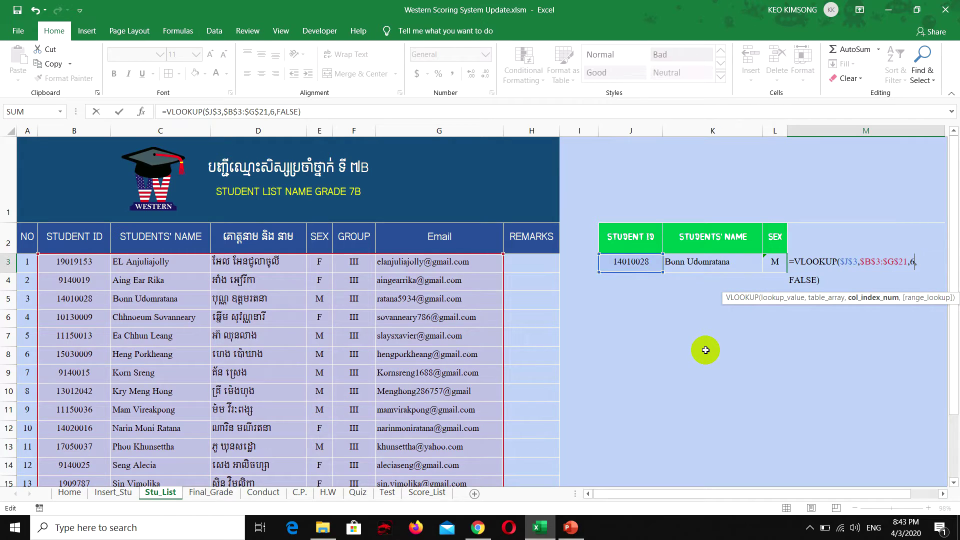
{"action": "key", "text": "Return"}
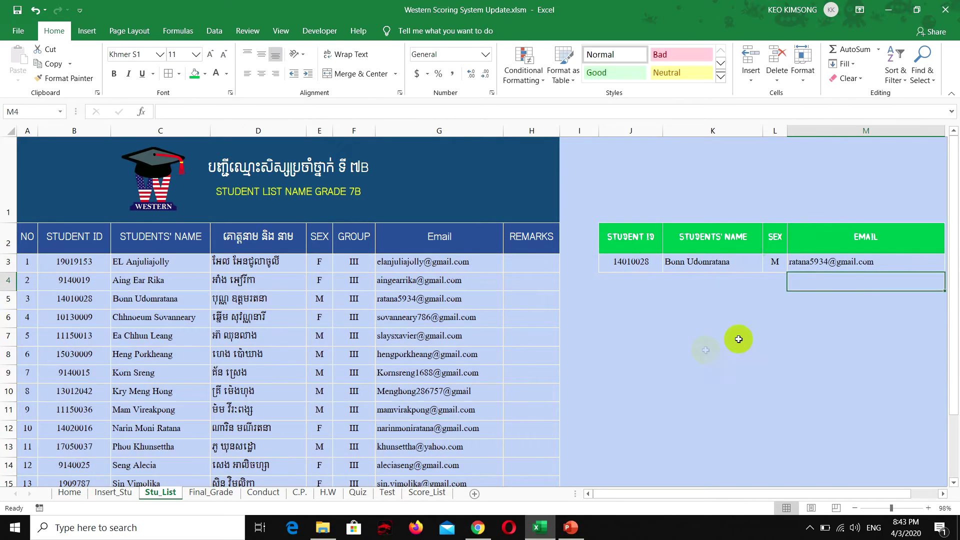
{"action": "left_click", "coordinate": [831, 260]}
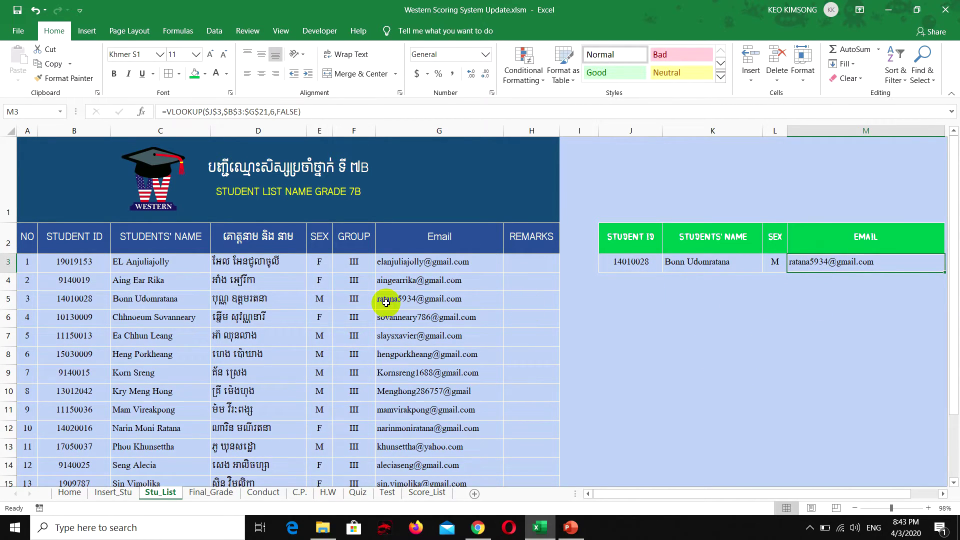
{"action": "left_click", "coordinate": [619, 268]}
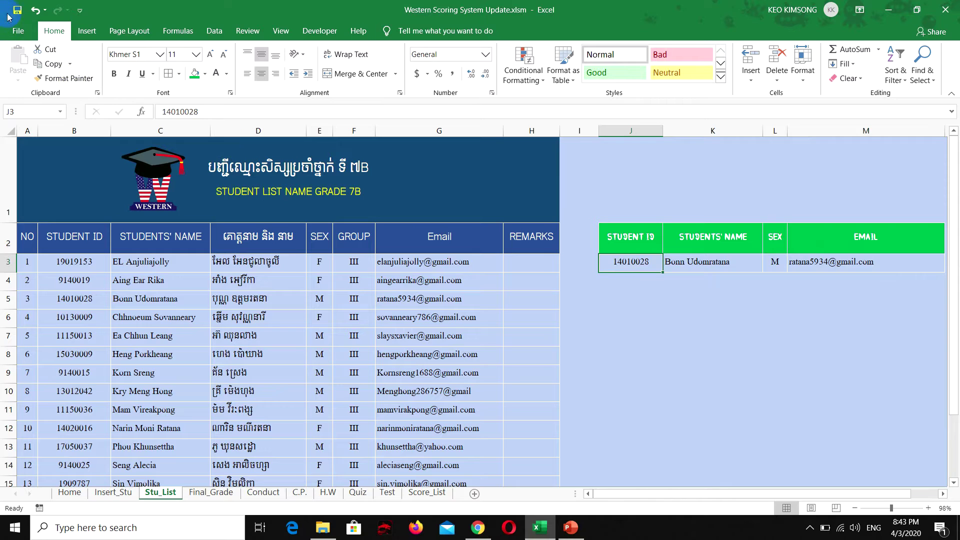
{"action": "left_click", "coordinate": [810, 528]}
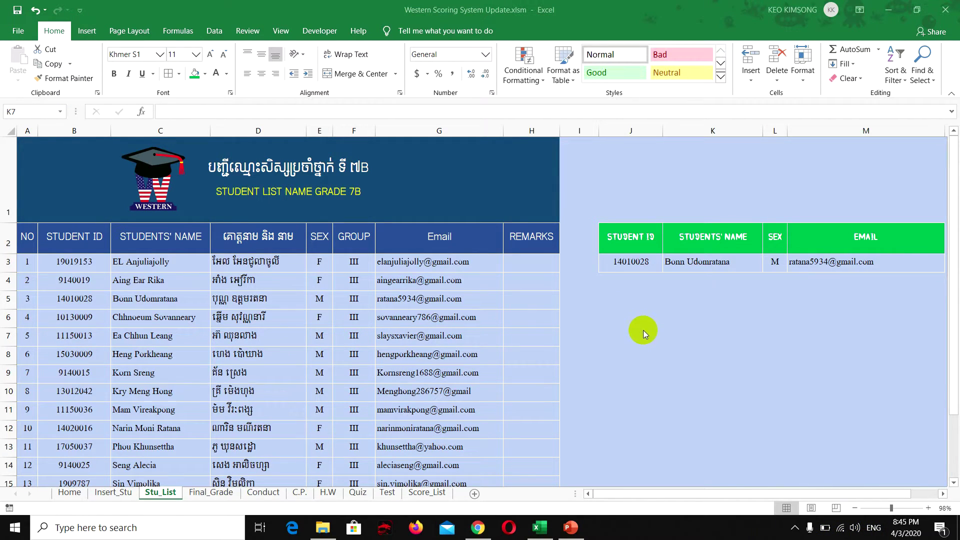
{"action": "left_click", "coordinate": [639, 273]}
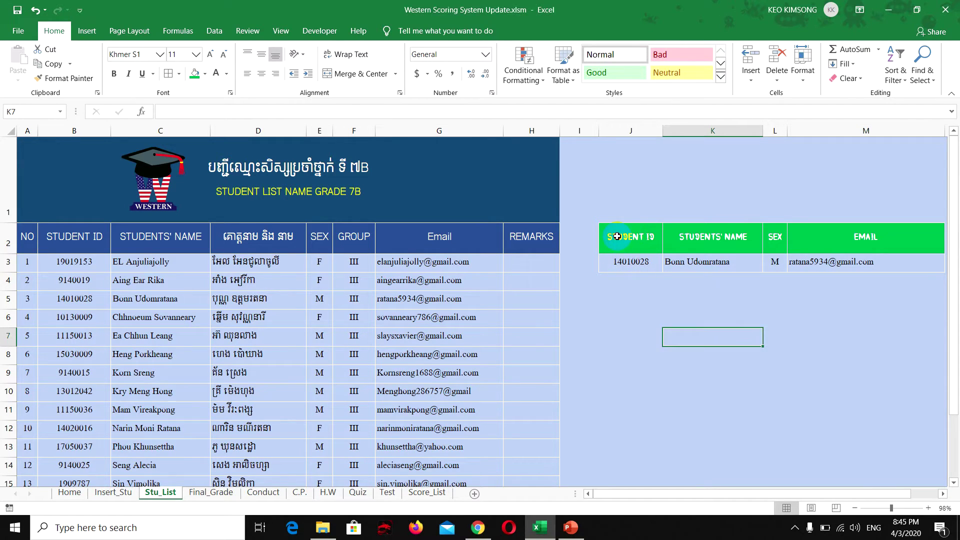
Copy the lookup headers J2:M2 and add a new worksheet after Stu_List.
{"action": "left_click_drag", "start_coordinate": [617, 236], "coordinate": [790, 244]}
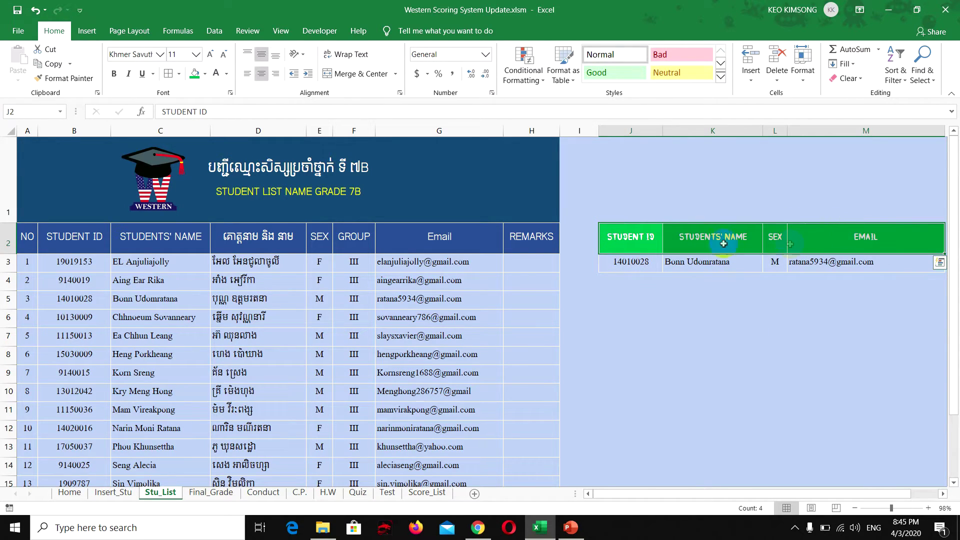
{"action": "right_click", "coordinate": [640, 240]}
{"action": "left_click", "coordinate": [656, 248]}
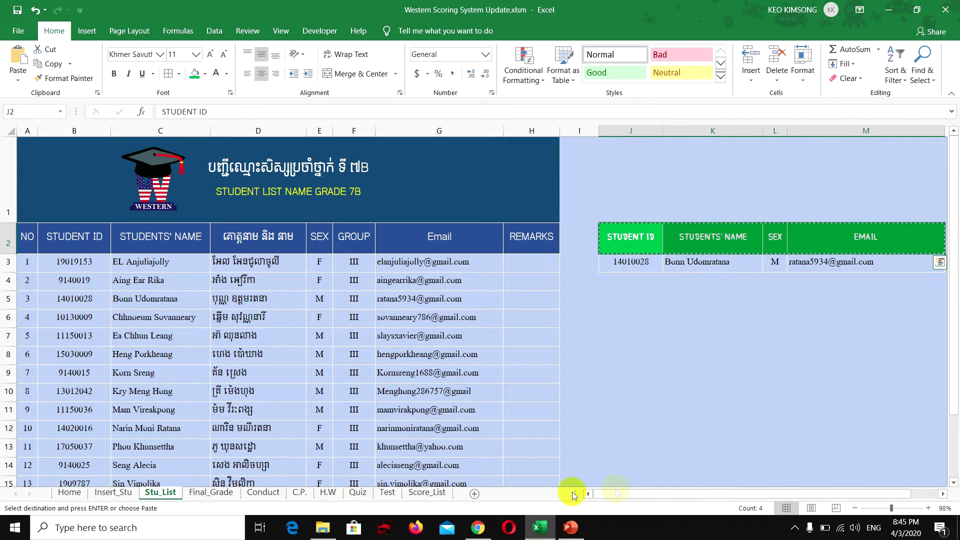
{"action": "left_click", "coordinate": [476, 494]}
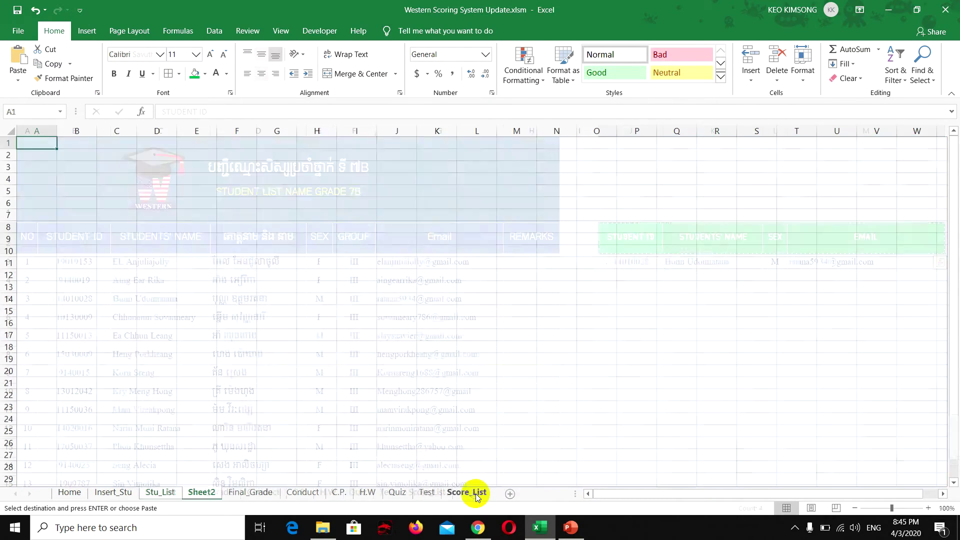
{"action": "right_click", "coordinate": [42, 145]}
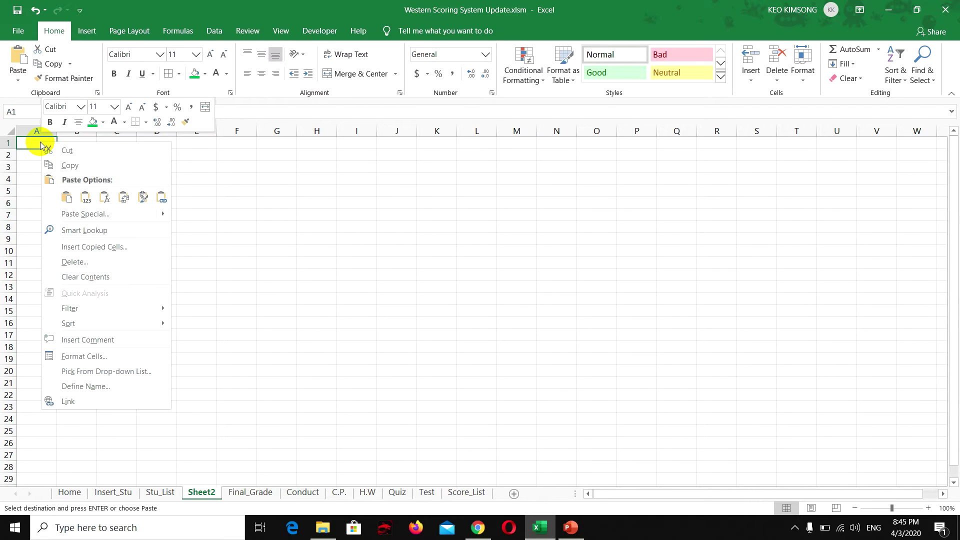
{"action": "left_click", "coordinate": [82, 196]}
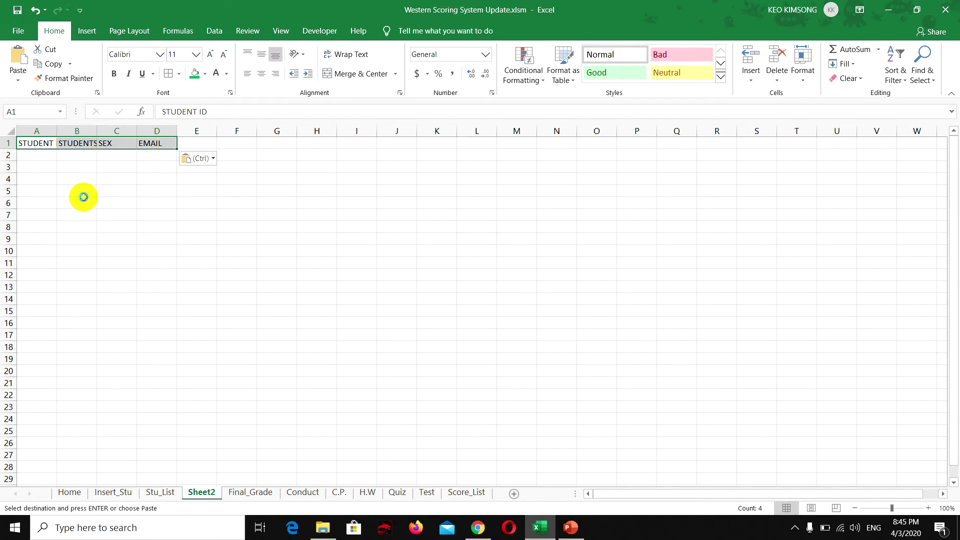
{"action": "key", "text": "ctrl+z"}
Paste the copied headers with their formatting at A1 of the new sheet, fit columns A and B to their text, and widen the EMAIL column.
{"action": "right_click", "coordinate": [50, 146]}
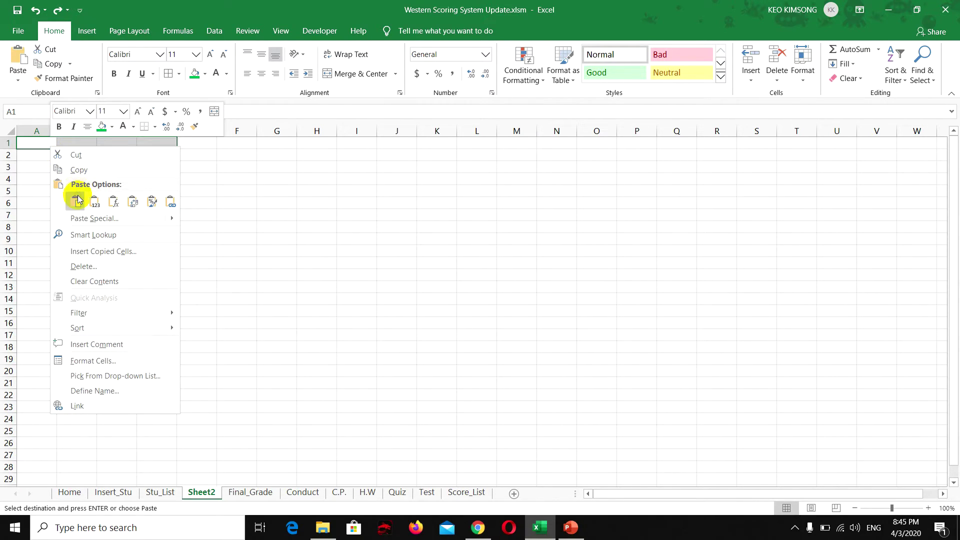
{"action": "left_click", "coordinate": [74, 199]}
{"action": "double_click", "coordinate": [57, 131]}
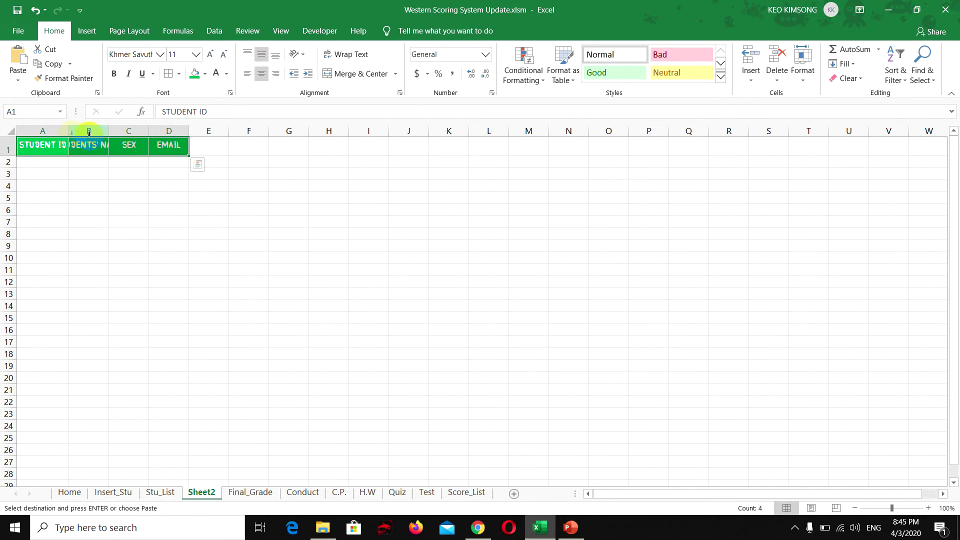
{"action": "double_click", "coordinate": [108, 131]}
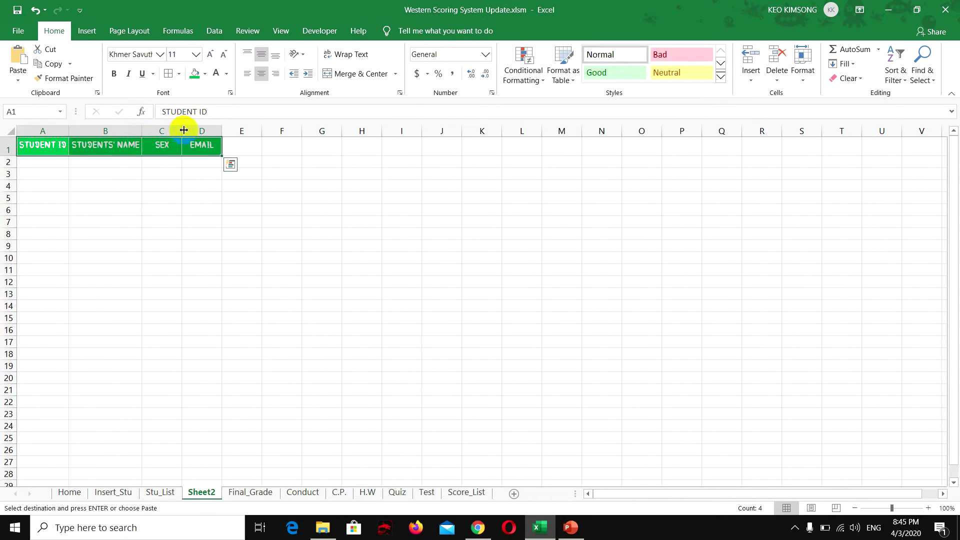
{"action": "left_click_drag", "start_coordinate": [222, 131], "coordinate": [319, 141]}
{"action": "left_click", "coordinate": [248, 150]}
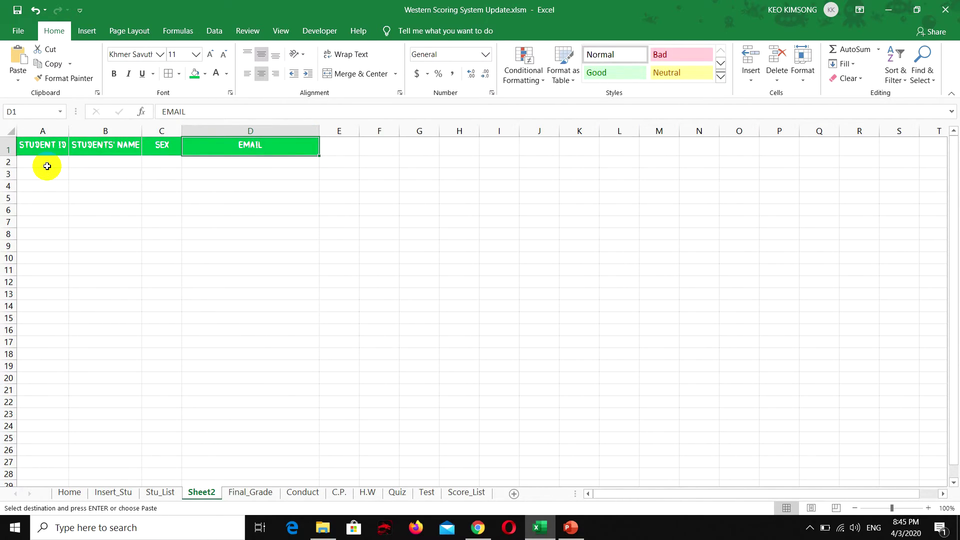
Rename the new worksheet as Finding Student.
{"action": "mouse_move", "coordinate": [200, 491]}
{"action": "left_mouse_down"}
{"action": "mouse_move", "coordinate": [137, 495]}
{"action": "mouse_move", "coordinate": [200, 491]}
{"action": "left_mouse_up"}
{"action": "double_click", "coordinate": [201, 495]}
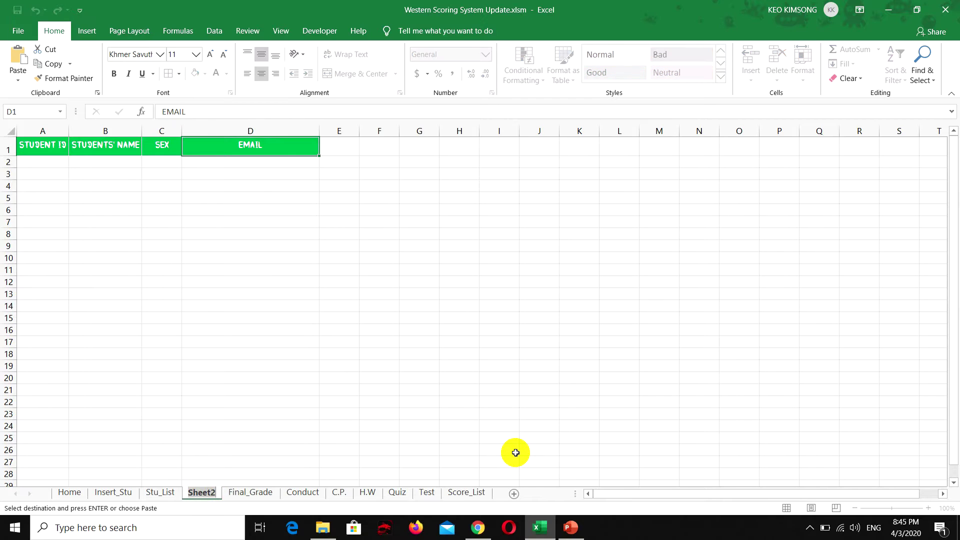
{"action": "type", "text": "Finding Studn"}
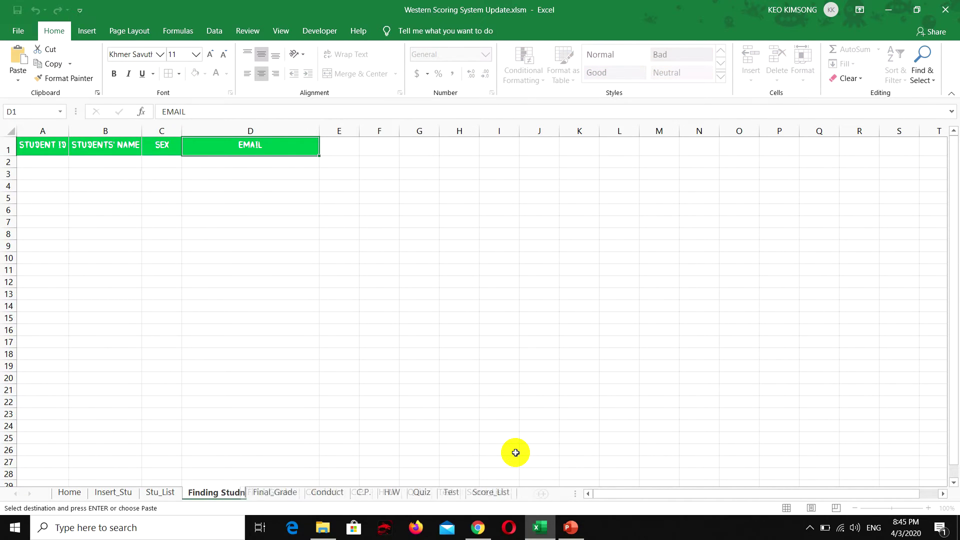
{"action": "key", "text": "BackSpace"}
{"action": "type", "text": "ent"}
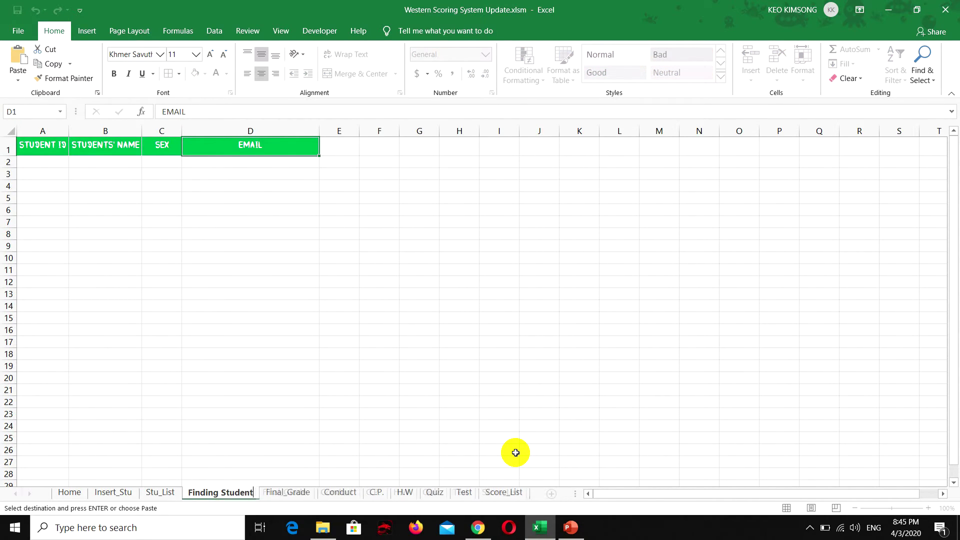
{"action": "key", "text": "Return"}
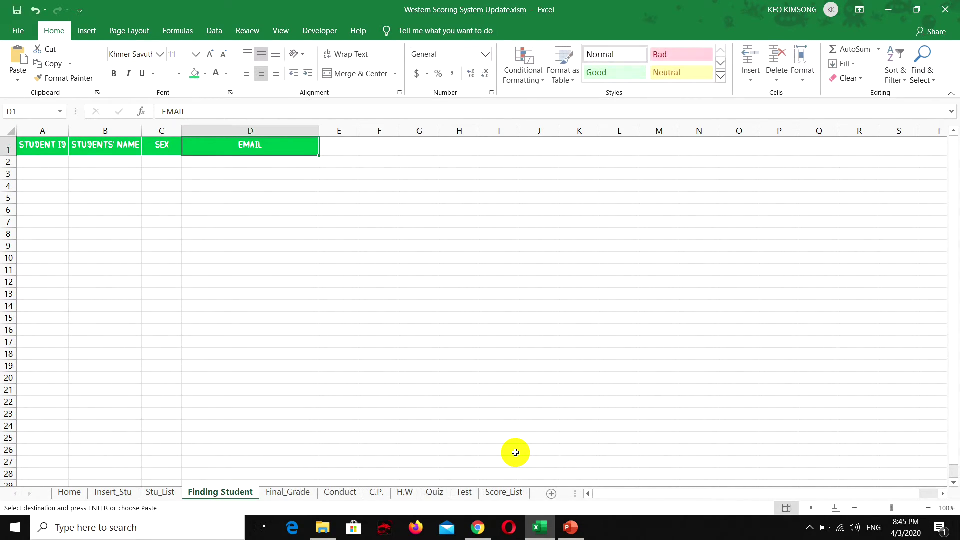
{"action": "left_click", "coordinate": [35, 162]}
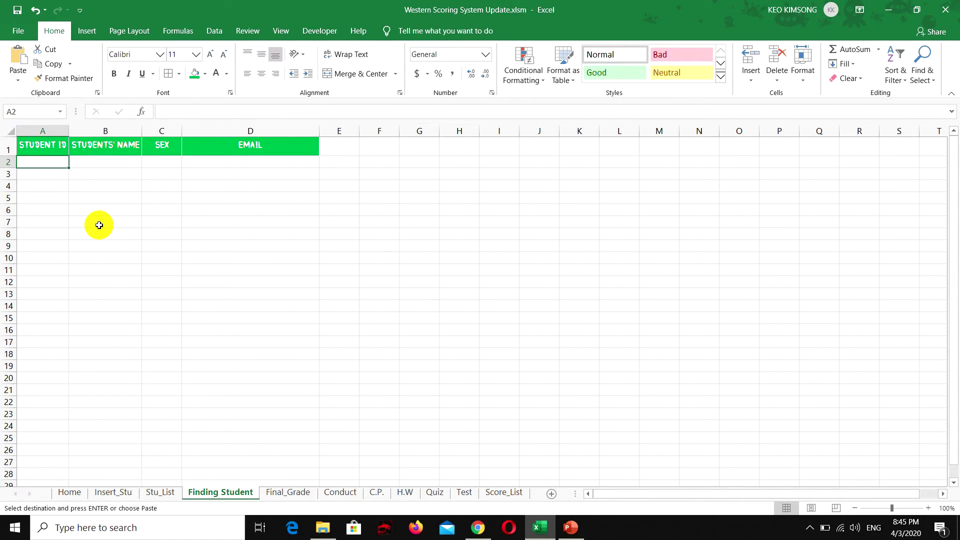
{"action": "left_click", "coordinate": [163, 492]}
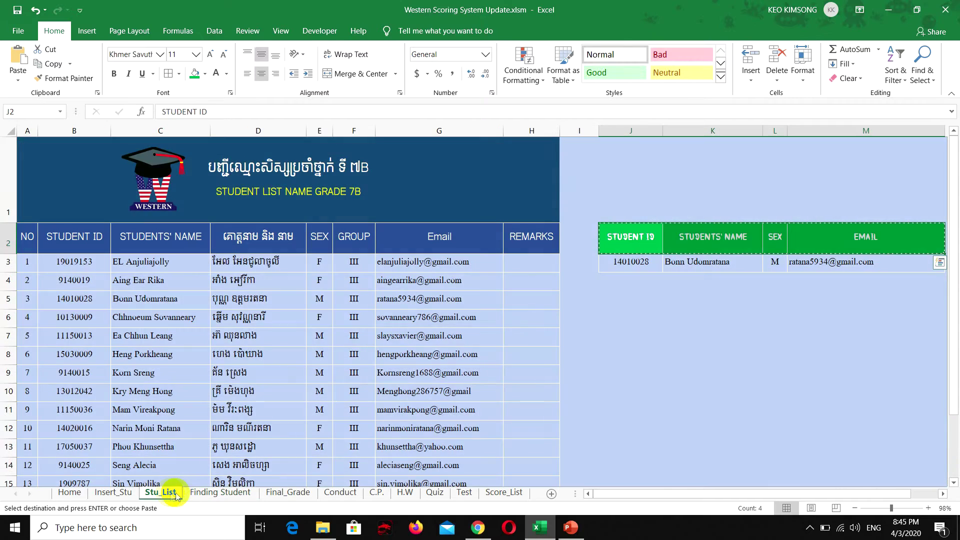
{"action": "left_click", "coordinate": [200, 494]}
{"action": "left_click", "coordinate": [161, 493]}
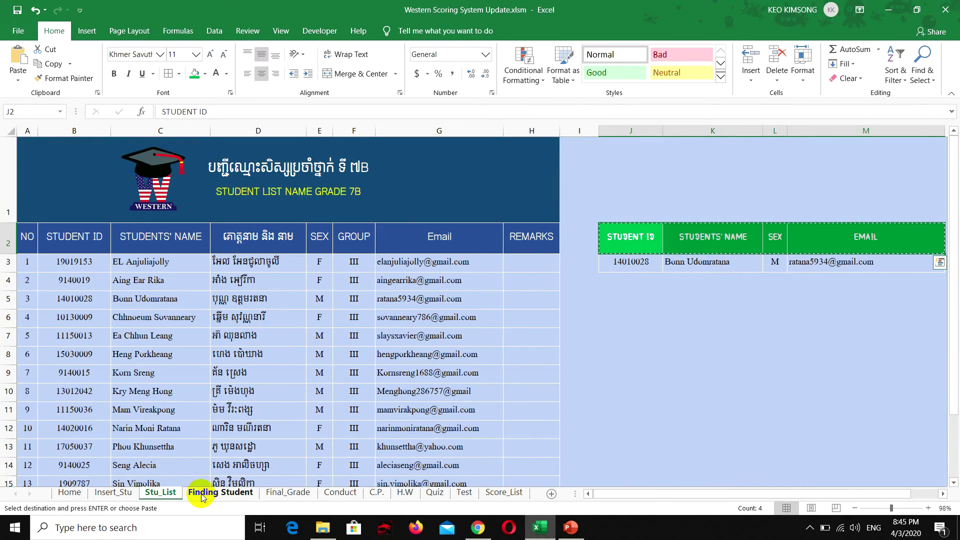
{"action": "left_click", "coordinate": [202, 495]}
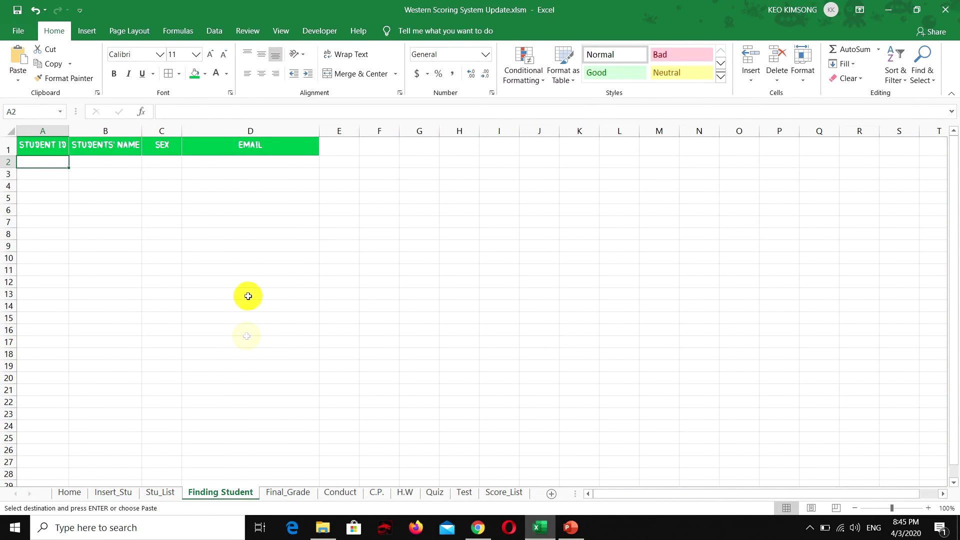
Start a VLOOKUP formula in B2 of Finding Student with lookup value A2 and table range Stu_List!B3:G21.
{"action": "left_click", "coordinate": [80, 164]}
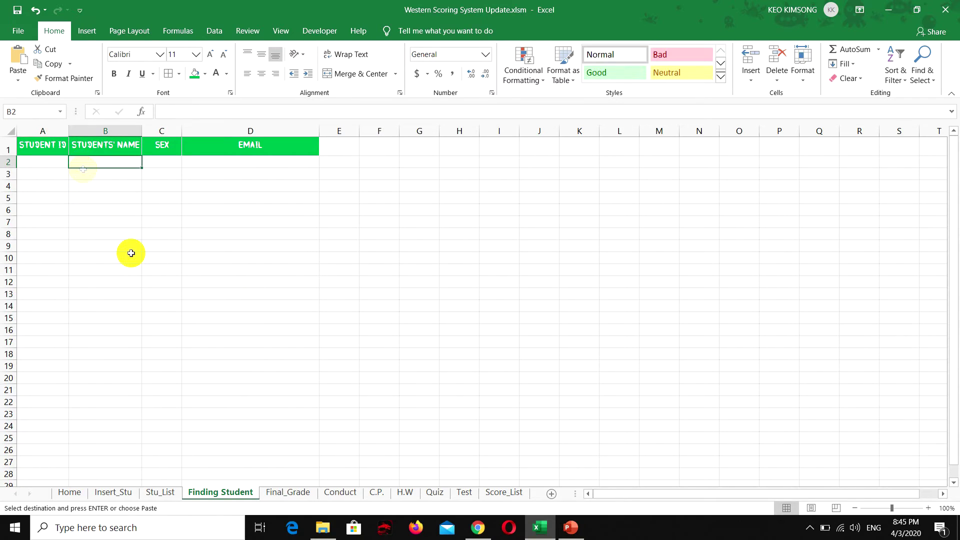
{"action": "type", "text": "="}
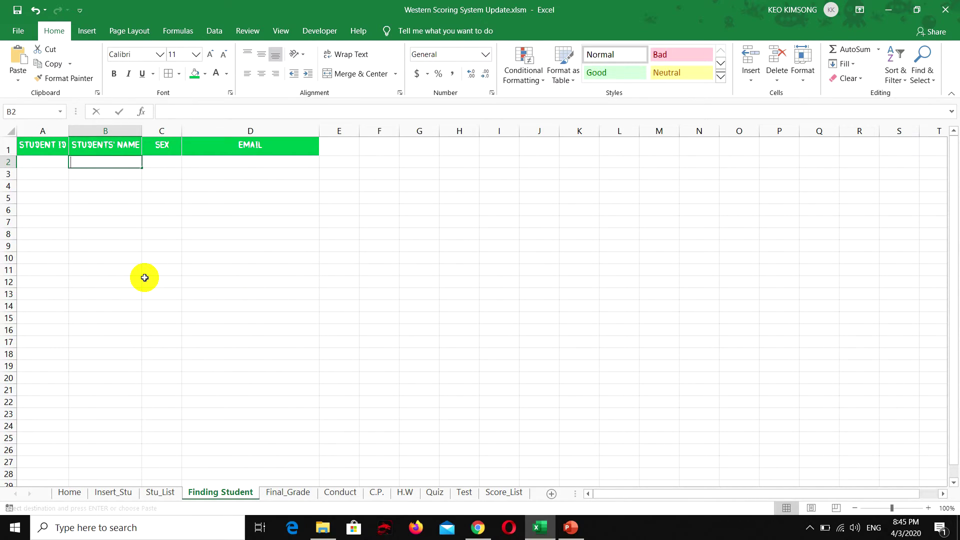
{"action": "left_click", "coordinate": [46, 162]}
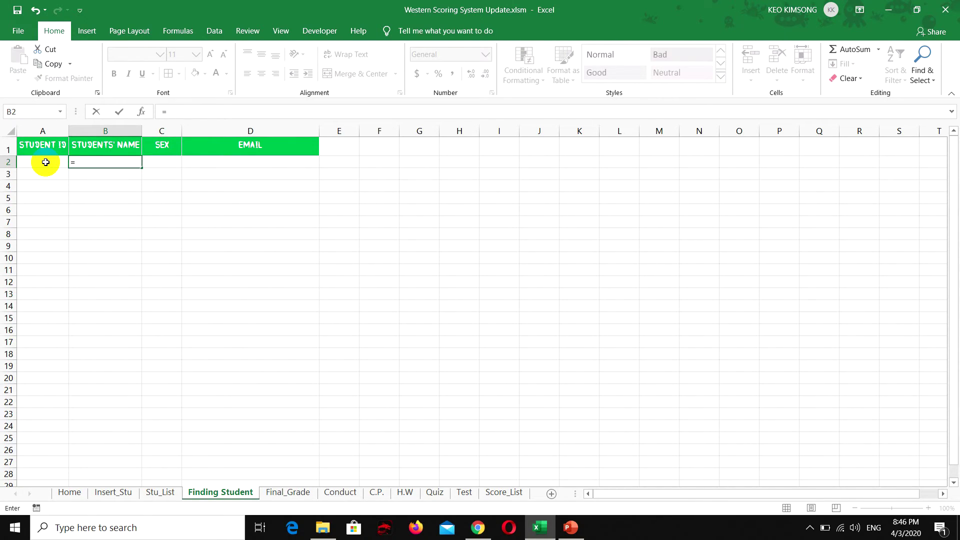
{"action": "type", "text": "vl"}
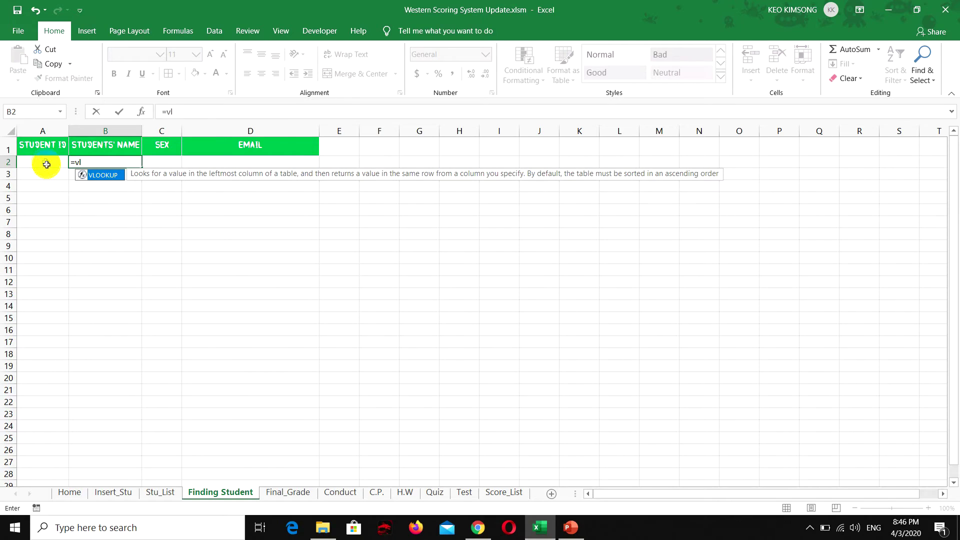
{"action": "double_click", "coordinate": [99, 175]}
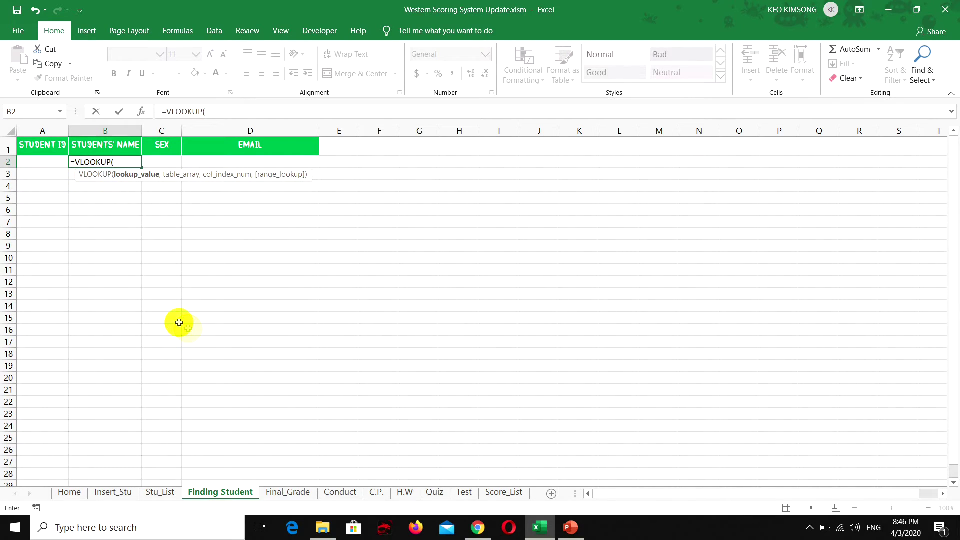
{"action": "left_click", "coordinate": [44, 162]}
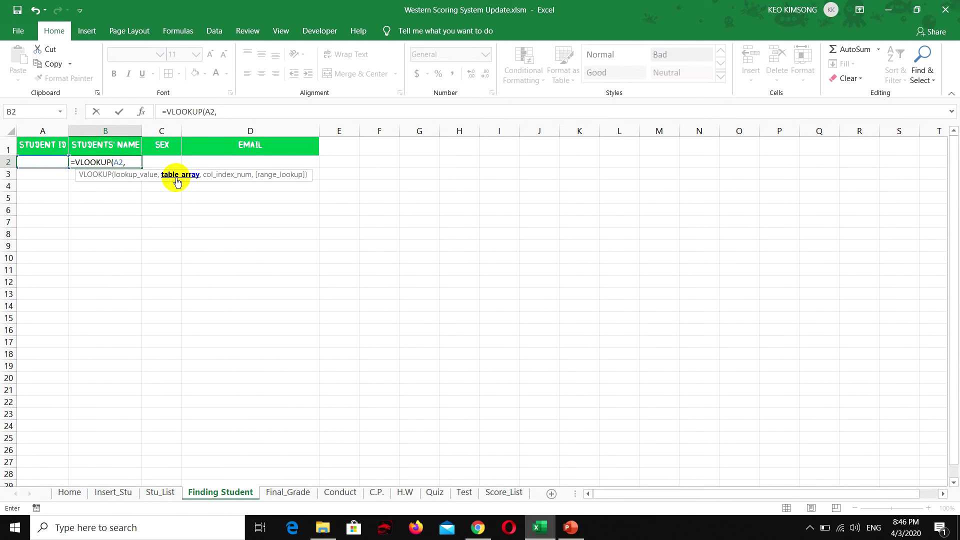
{"action": "left_click", "coordinate": [165, 494]}
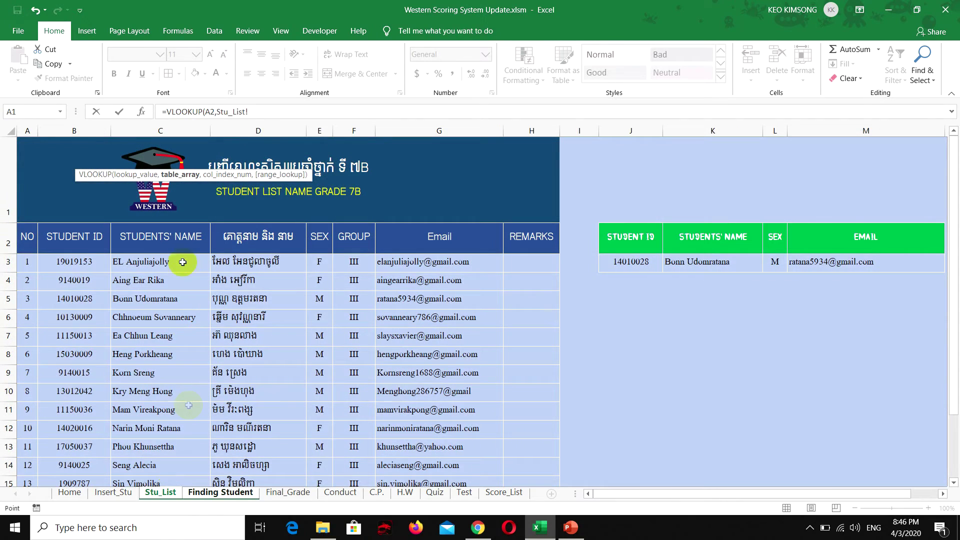
{"action": "left_click_drag", "start_coordinate": [67, 263], "coordinate": [417, 438]}
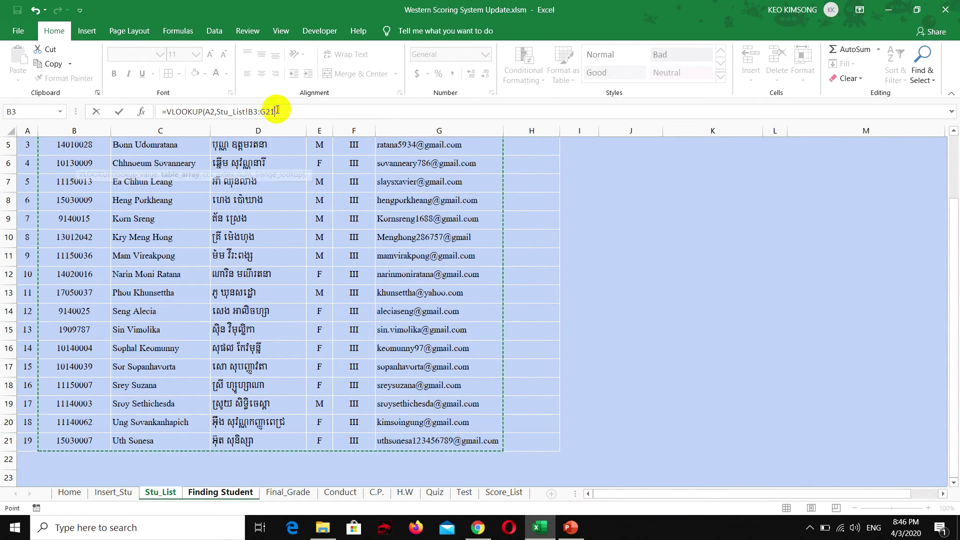
{"action": "left_click", "coordinate": [278, 110]}
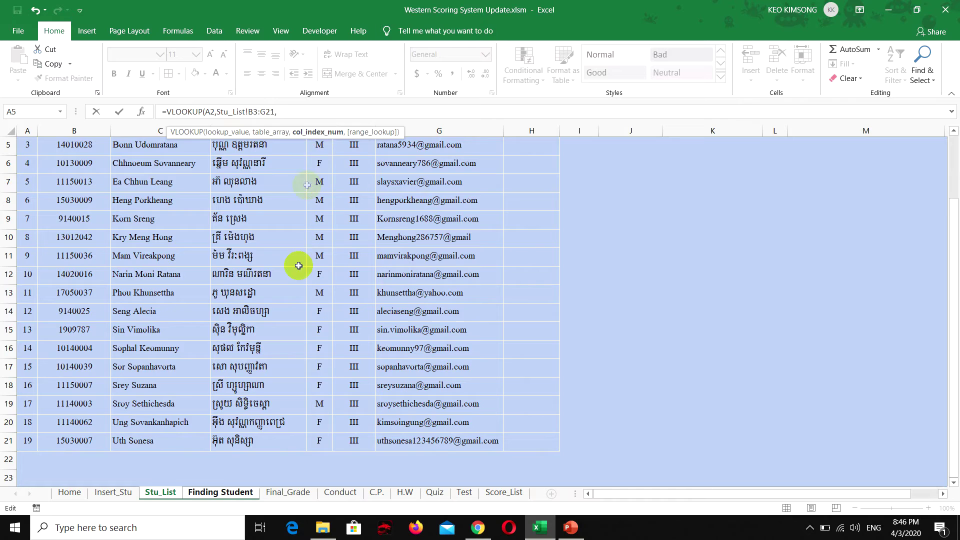
Complete the STUDENTS' NAME formula with column index 2 and exact match (FALSE).
{"action": "scroll", "coordinate": [295, 275], "scroll_direction": "up", "scroll_amount": 2}
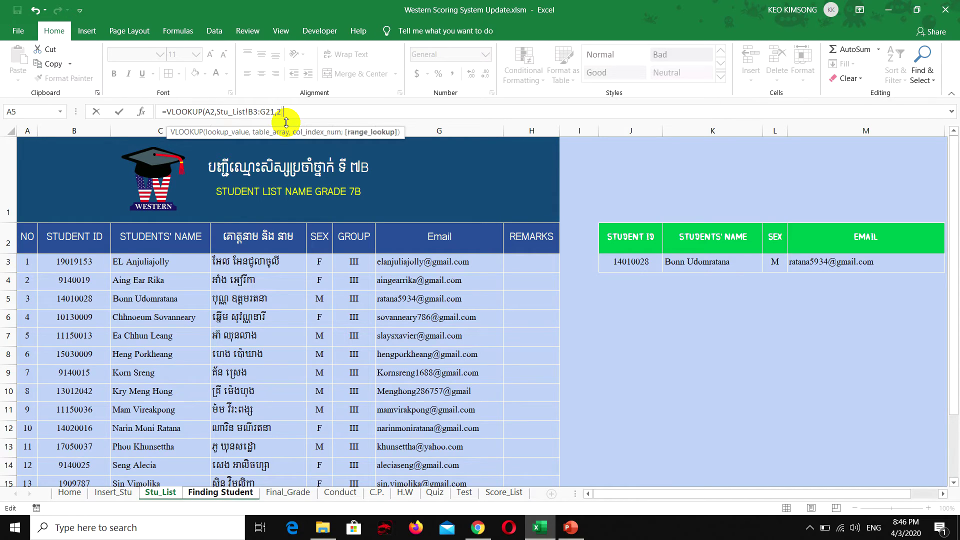
{"action": "type", "text": ","}
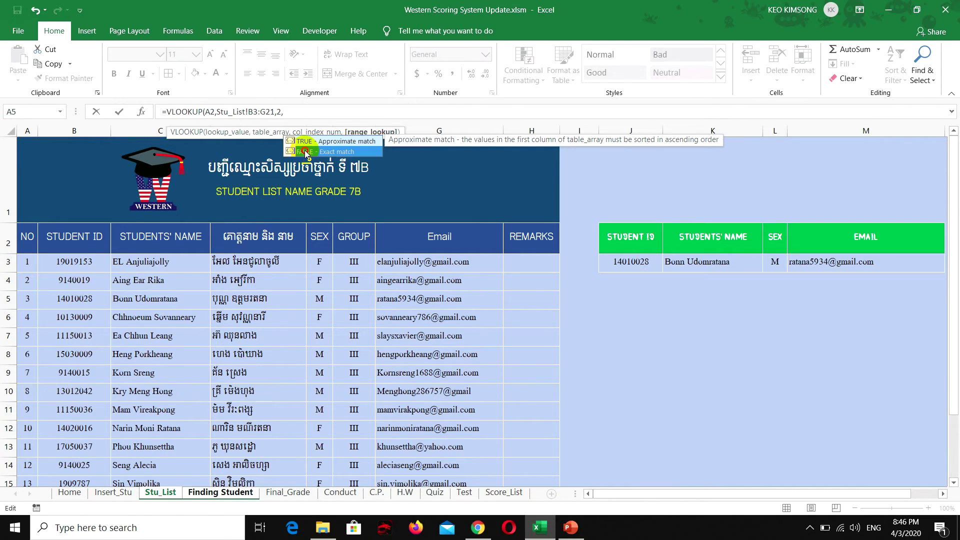
{"action": "double_click", "coordinate": [325, 152]}
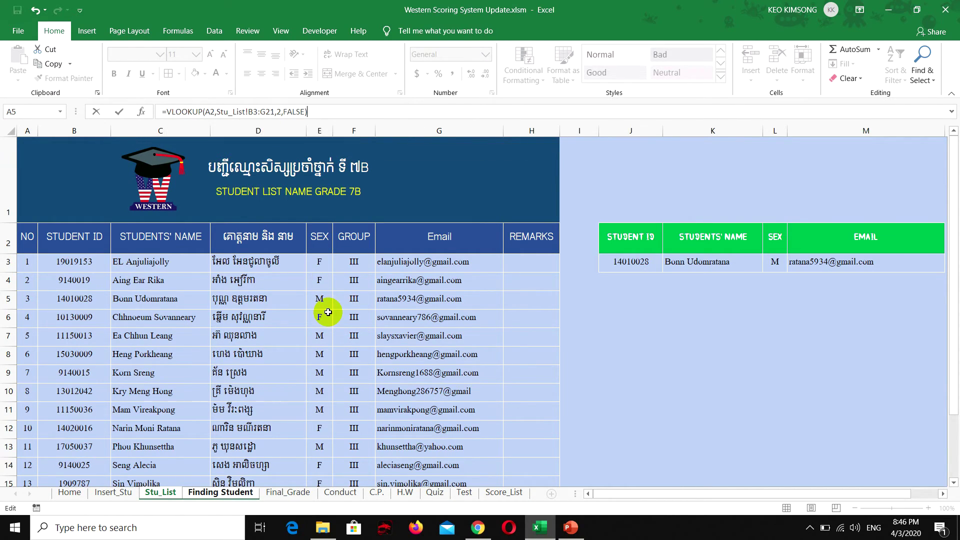
{"action": "key", "text": "Return"}
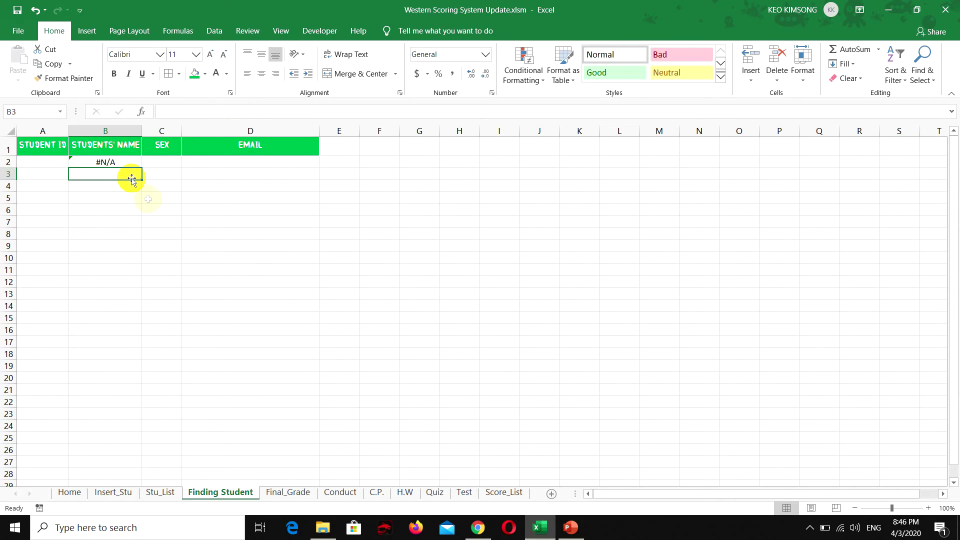
Copy the first student's ID from Stu_List B3 and paste it as a value into A2 of Finding Student.
{"action": "left_click", "coordinate": [106, 161]}
{"action": "left_click", "coordinate": [176, 494]}
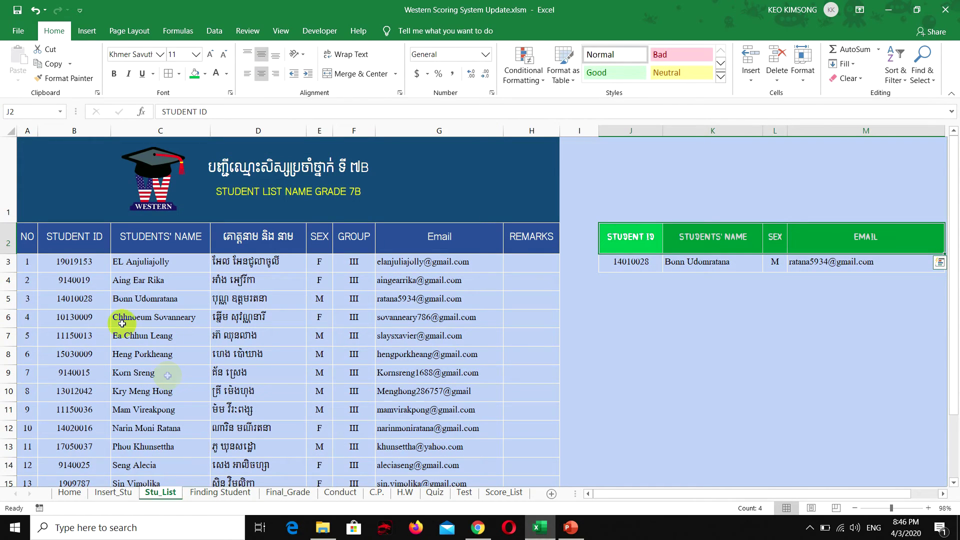
{"action": "right_click", "coordinate": [70, 262]}
{"action": "left_click", "coordinate": [99, 272]}
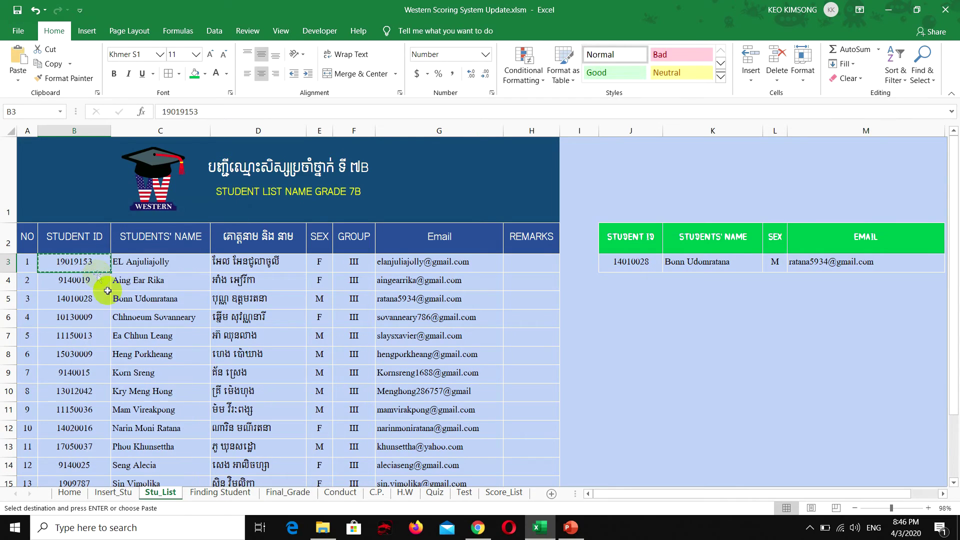
{"action": "left_click", "coordinate": [231, 493]}
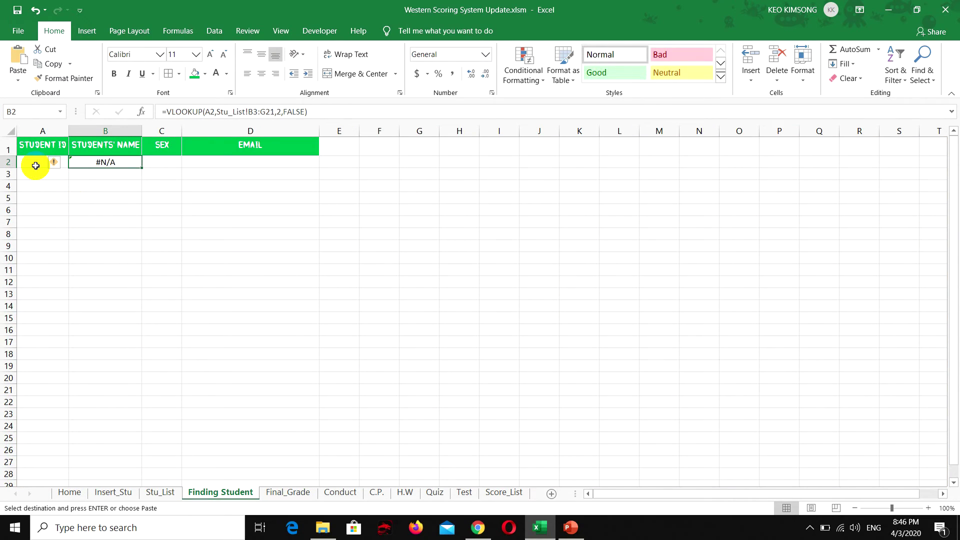
{"action": "right_click", "coordinate": [36, 163]}
{"action": "left_click", "coordinate": [77, 217]}
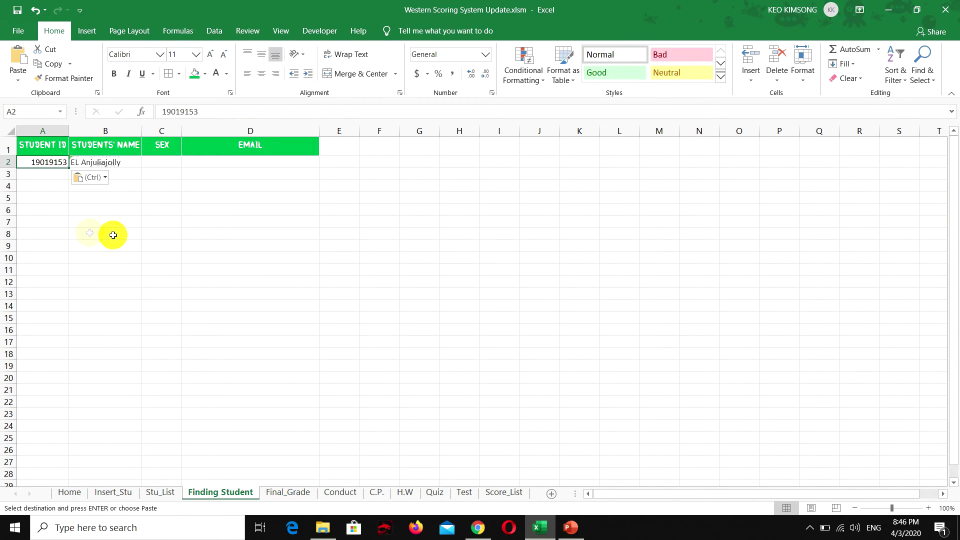
{"action": "left_click", "coordinate": [119, 162]}
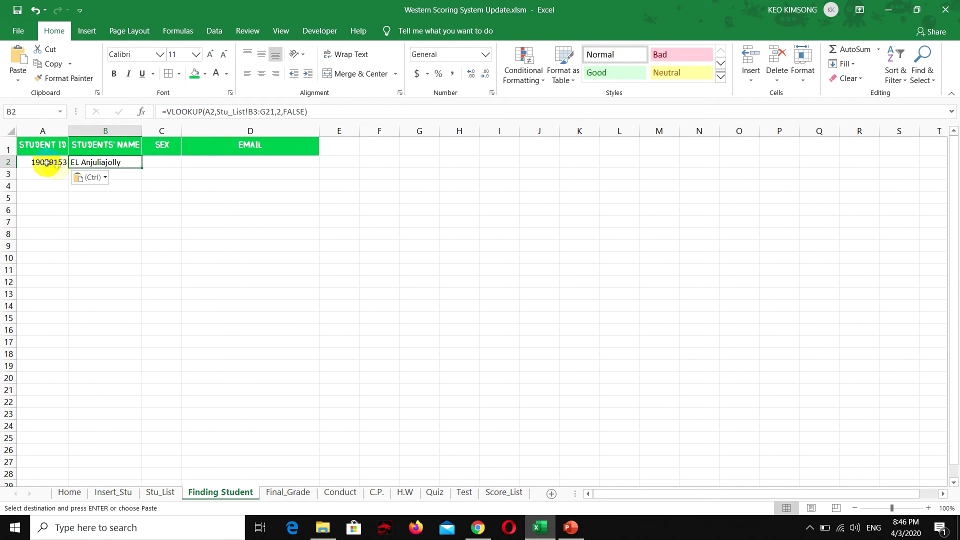
Set the font of the result row A2:D2 to Ang DaunKeo.
{"action": "left_click_drag", "start_coordinate": [43, 161], "coordinate": [236, 162]}
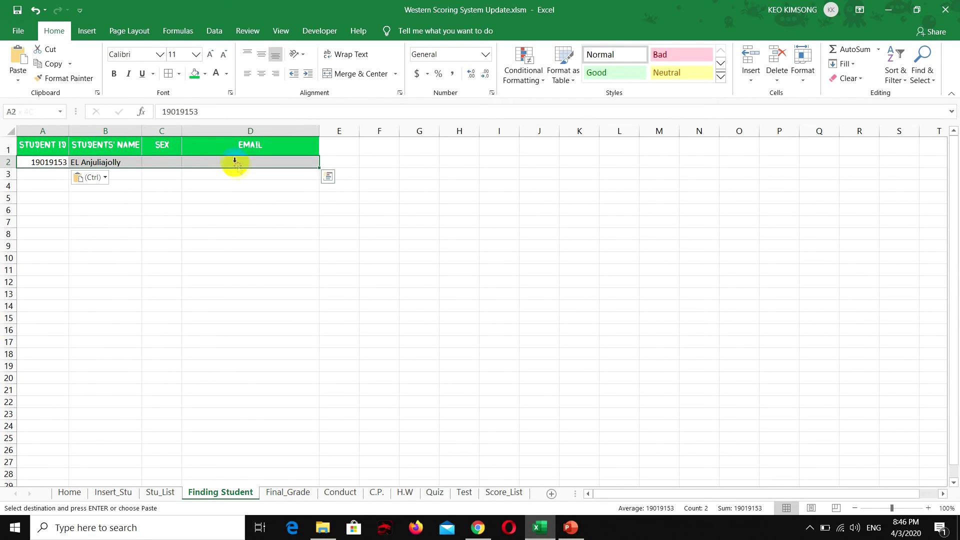
{"action": "left_click", "coordinate": [160, 54]}
{"action": "scroll", "coordinate": [235, 210], "scroll_direction": "down", "scroll_amount": 15}
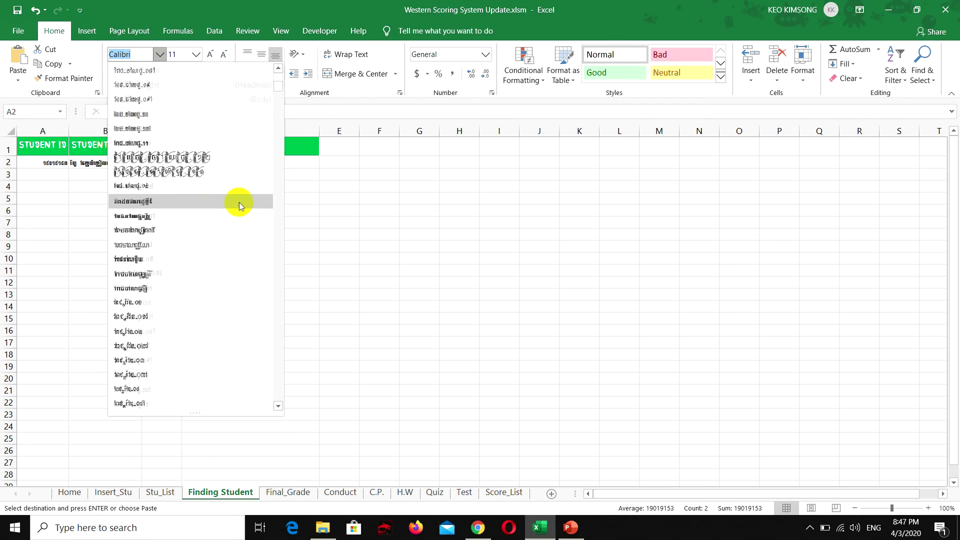
{"action": "scroll", "coordinate": [212, 250], "scroll_direction": "down", "scroll_amount": 8}
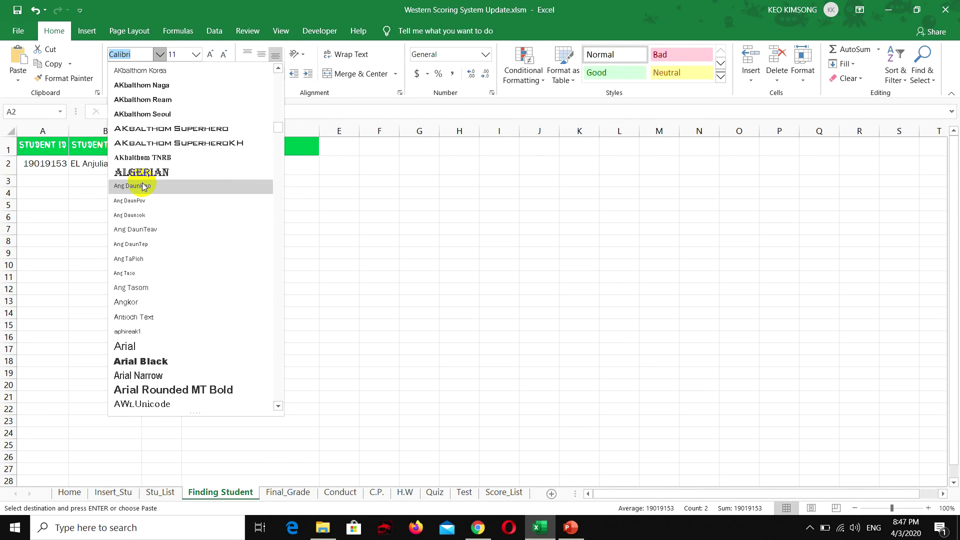
{"action": "left_click", "coordinate": [142, 184]}
{"action": "left_click", "coordinate": [161, 166]}
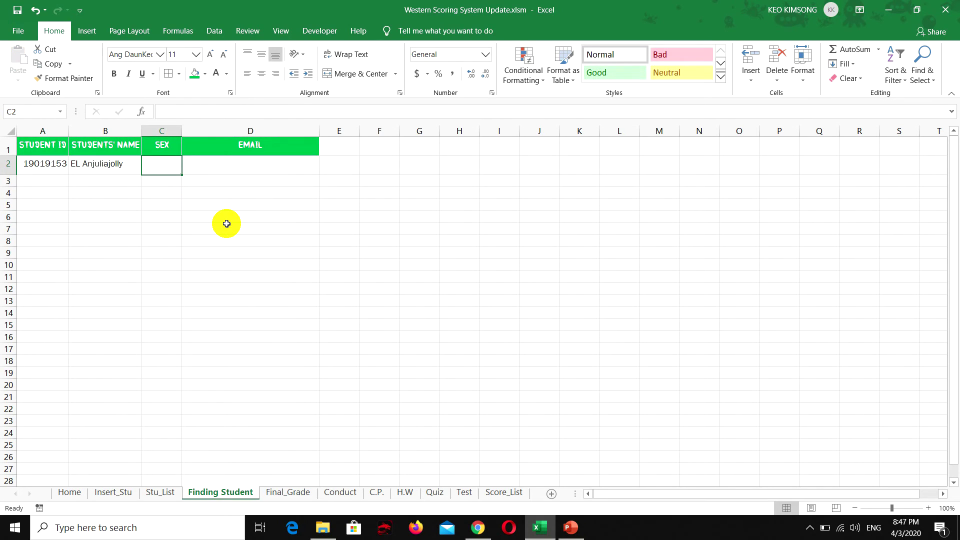
Make the lookup value and table range absolute in the B2 formula, as $A$2 and $B$3:$G$21.
{"action": "left_click", "coordinate": [50, 166]}
{"action": "left_click", "coordinate": [85, 164]}
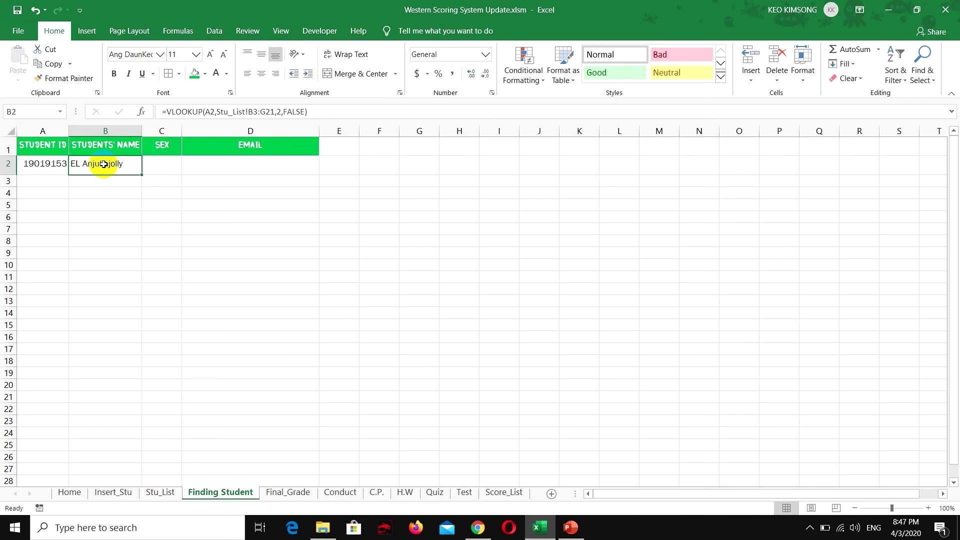
{"action": "double_click", "coordinate": [103, 164]}
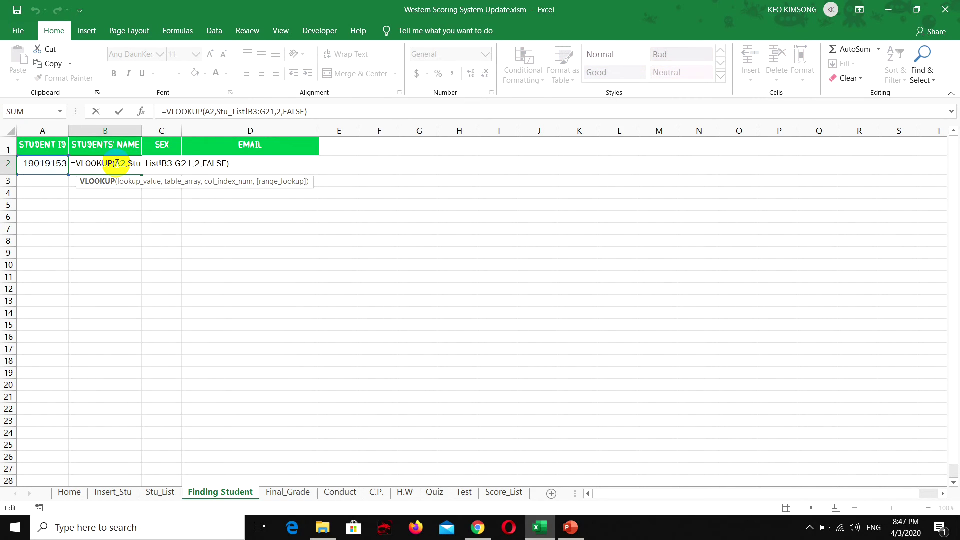
{"action": "double_click", "coordinate": [124, 164]}
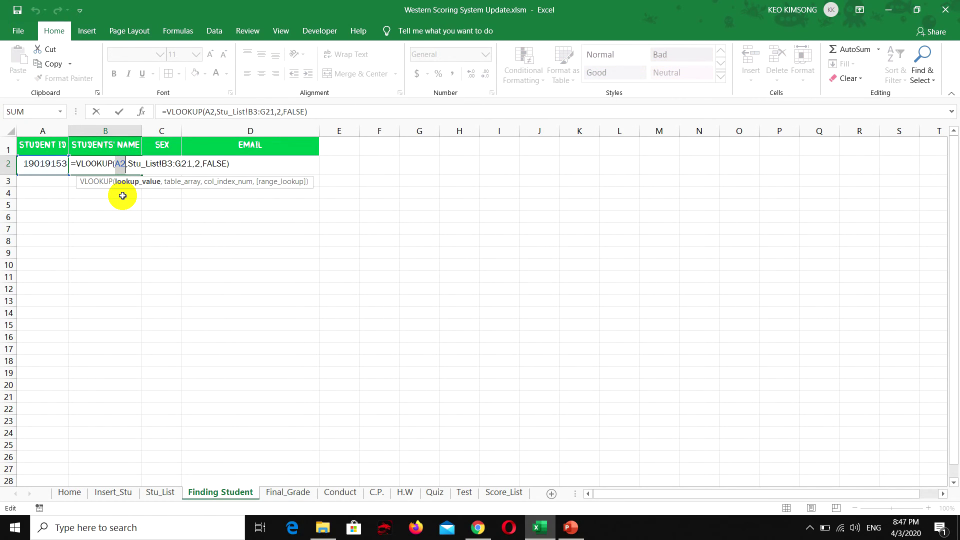
{"action": "key", "text": "F4"}
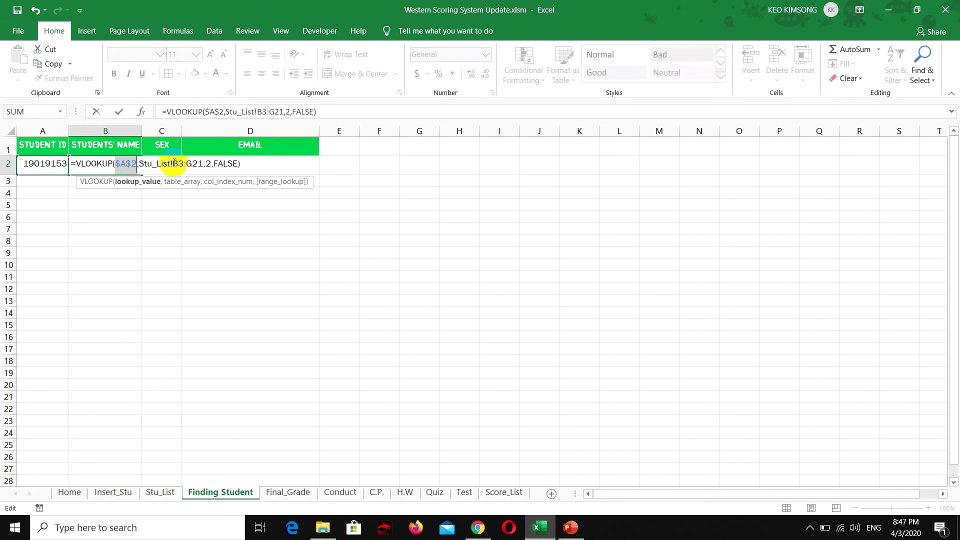
{"action": "left_click_drag", "start_coordinate": [173, 164], "coordinate": [203, 167]}
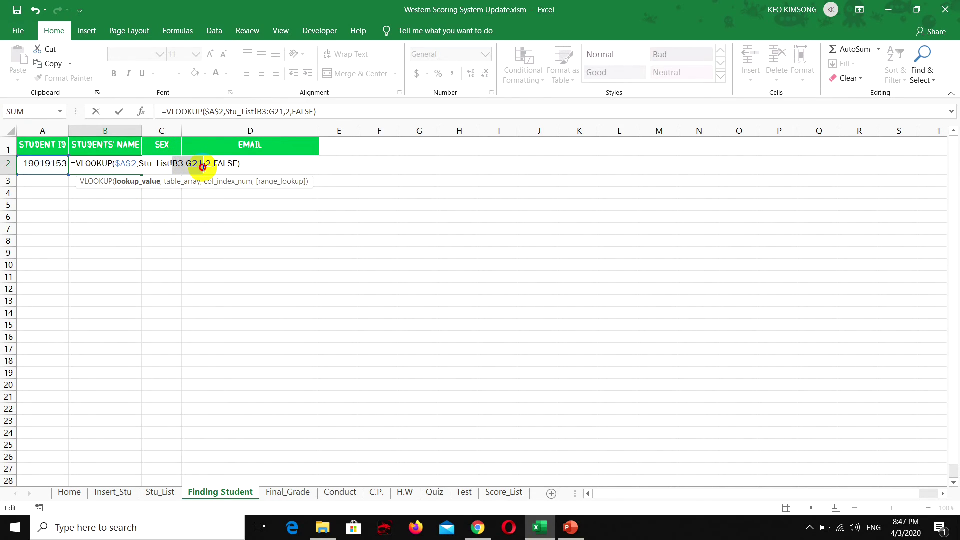
{"action": "key", "text": "F4"}
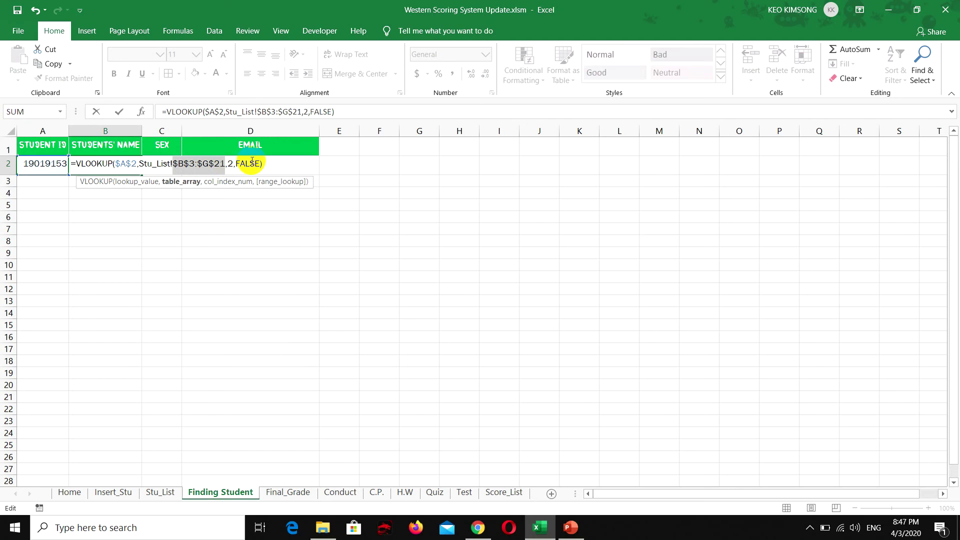
{"action": "left_click", "coordinate": [272, 164]}
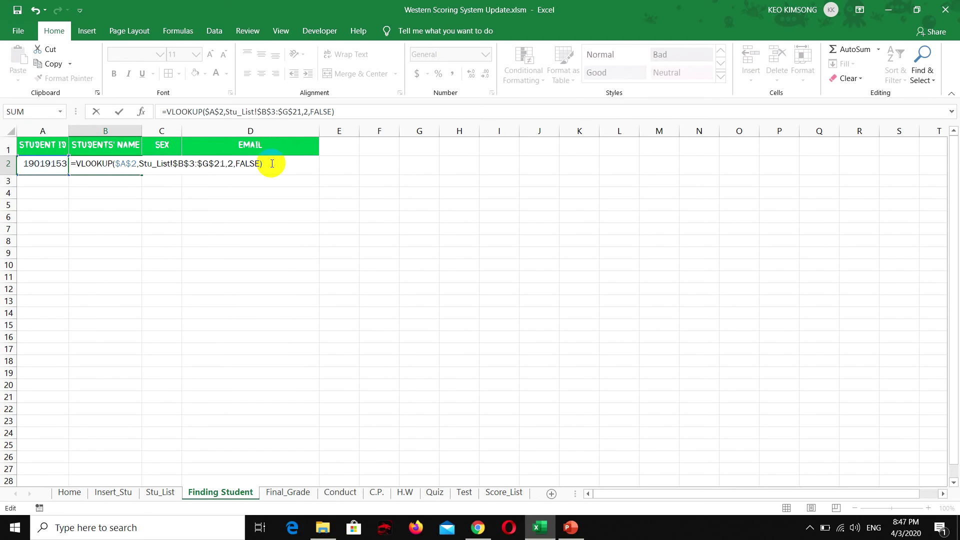
{"action": "key", "text": "Return"}
Fill the B2 formula across to D2 and set the column index of the SEX formula in C2 to 4.
{"action": "left_click", "coordinate": [134, 164]}
{"action": "left_click_drag", "start_coordinate": [142, 176], "coordinate": [275, 175]}
{"action": "left_click", "coordinate": [161, 162]}
{"action": "double_click", "coordinate": [160, 162]}
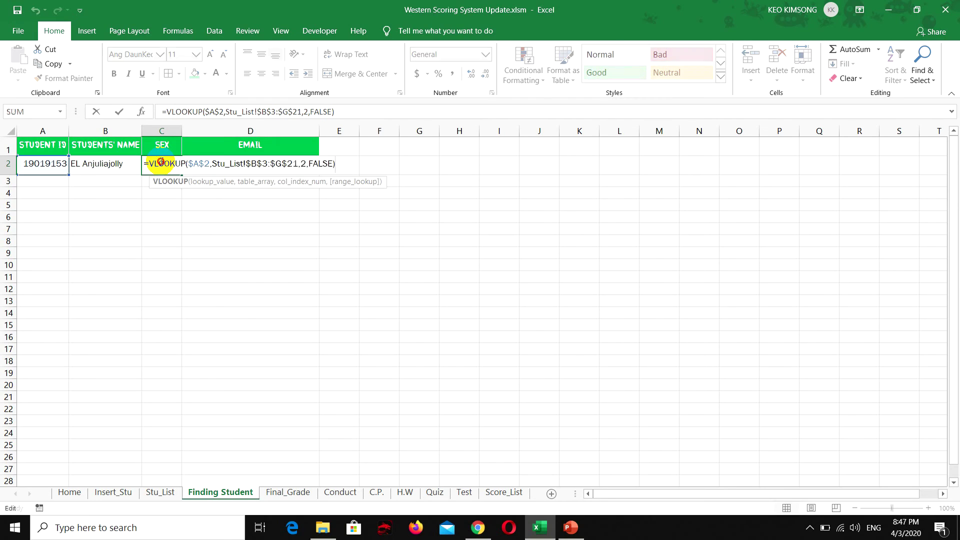
{"action": "left_click", "coordinate": [304, 163]}
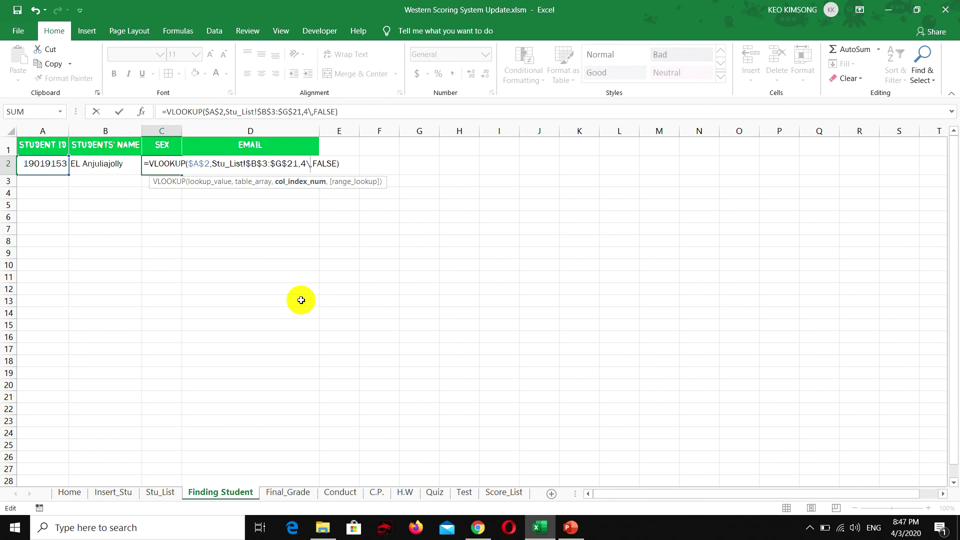
{"action": "key", "text": "Return"}
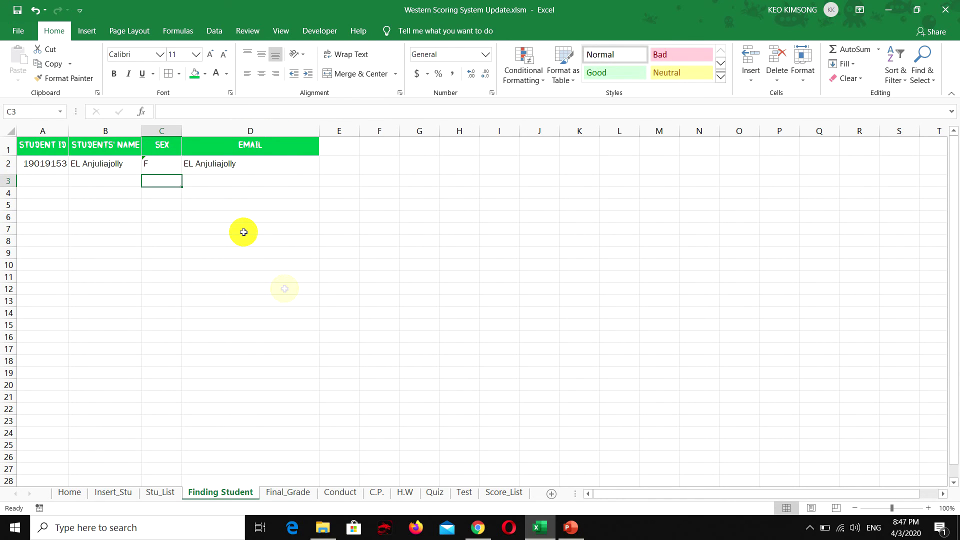
Change the column index of the VLOOKUP formula in D2 so it returns the student's email from Stu_List.
{"action": "double_click", "coordinate": [230, 167]}
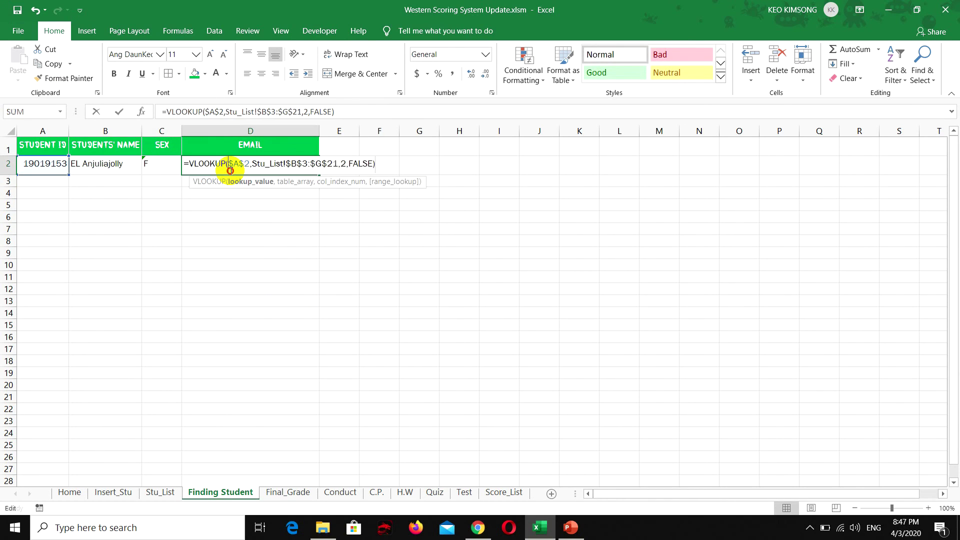
{"action": "left_click", "coordinate": [345, 163]}
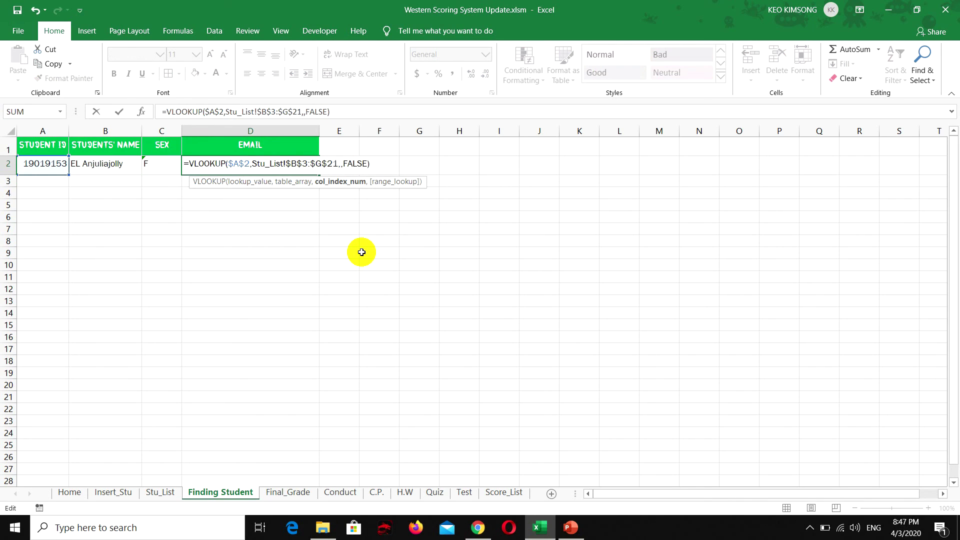
{"action": "key", "text": "Return"}
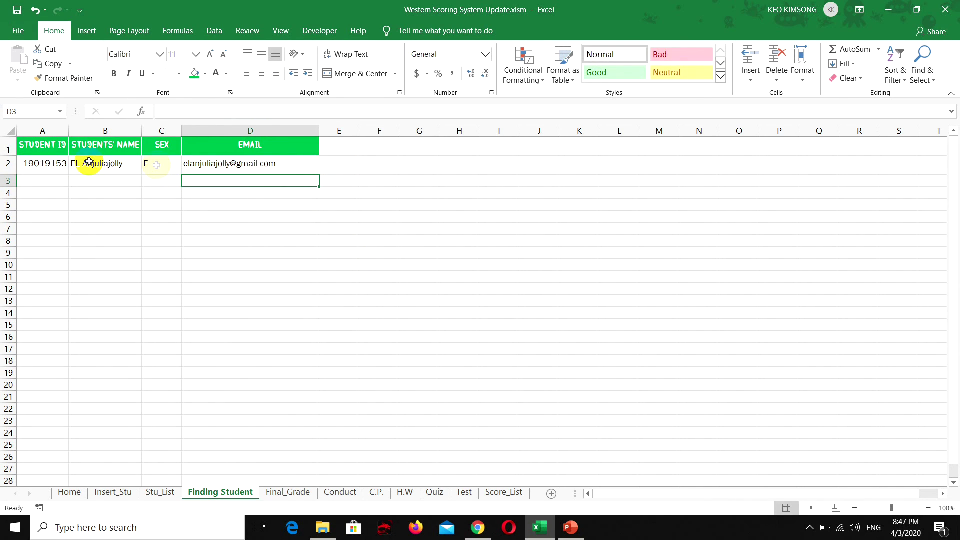
Set the font of A2:D2 to Calibri Light and center the SEX result in C2 horizontally.
{"action": "left_click_drag", "start_coordinate": [40, 162], "coordinate": [209, 163]}
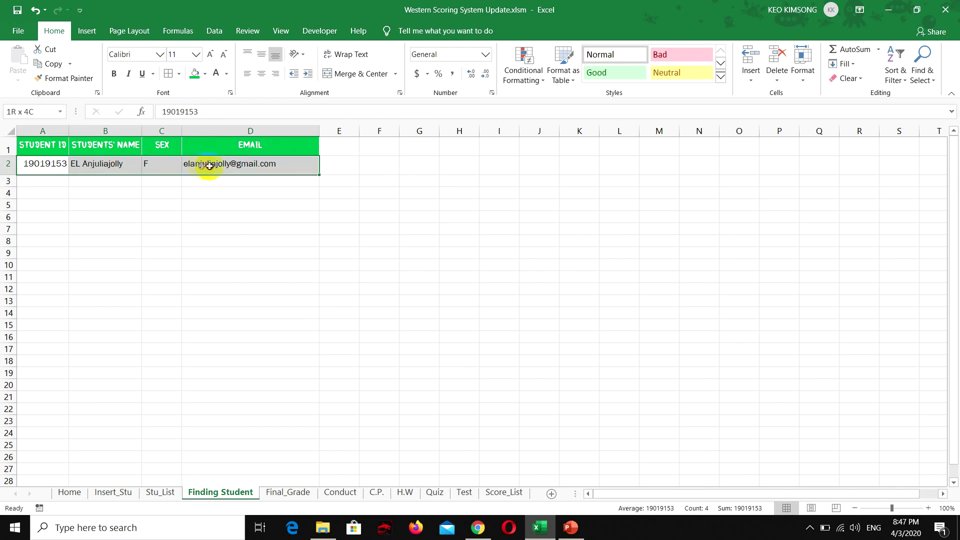
{"action": "left_click", "coordinate": [161, 55]}
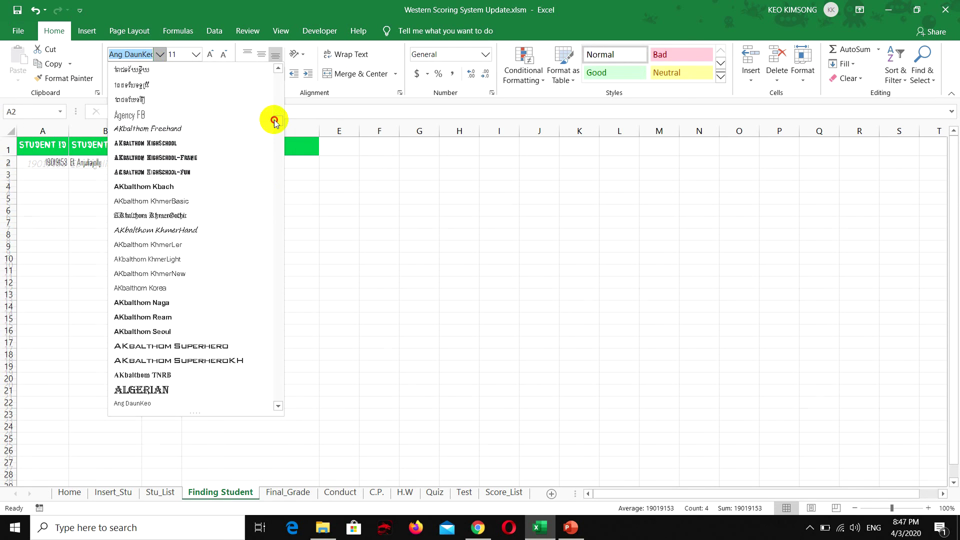
{"action": "left_click_drag", "start_coordinate": [275, 120], "coordinate": [280, 78]}
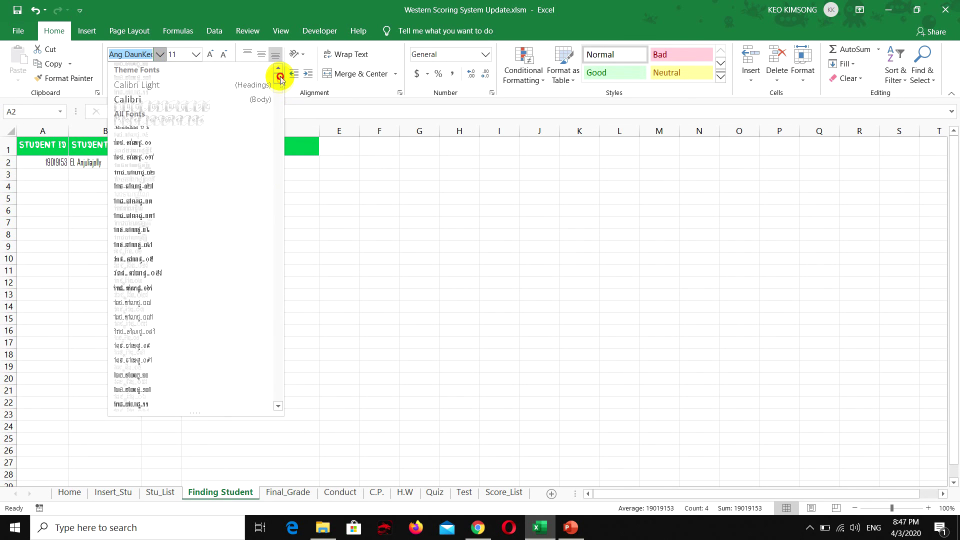
{"action": "left_click", "coordinate": [165, 88]}
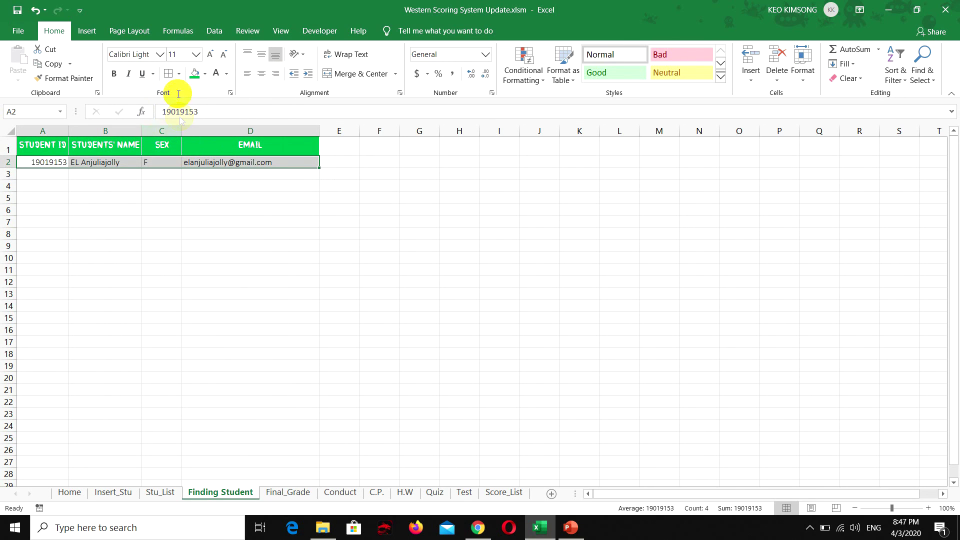
{"action": "left_click", "coordinate": [157, 161]}
{"action": "left_click", "coordinate": [259, 75]}
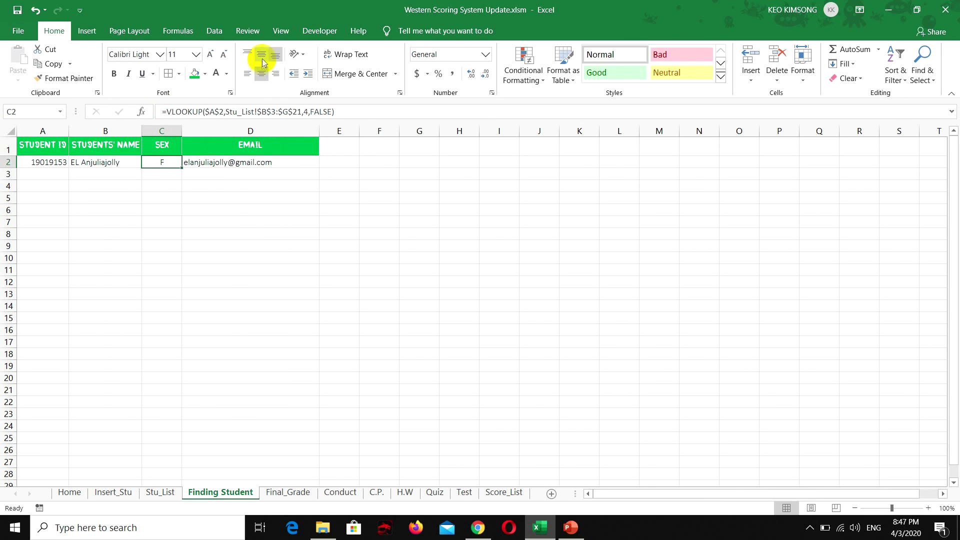